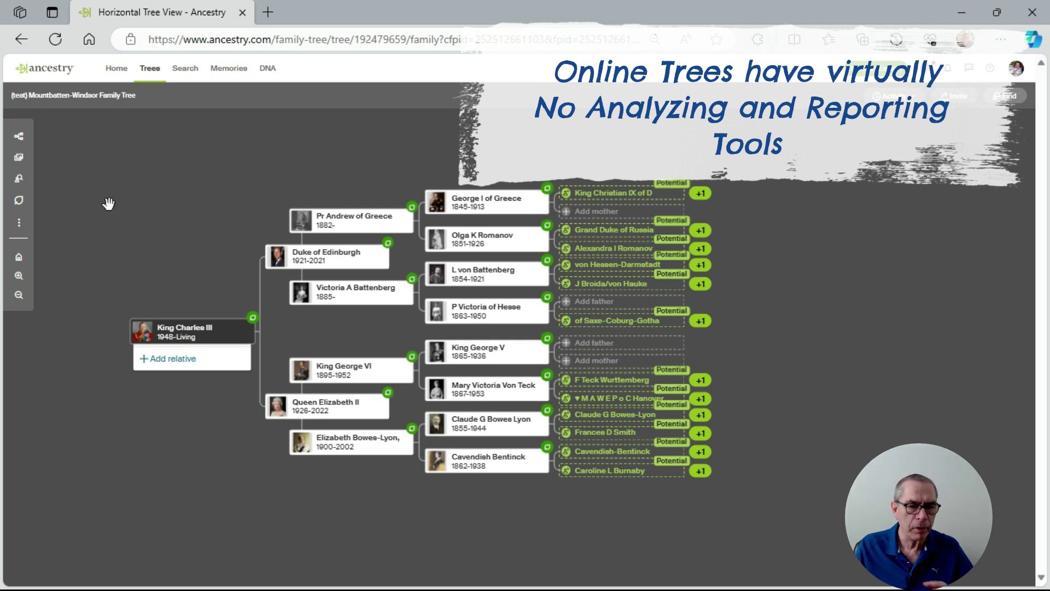
Open King Charles III's person card in the horizontal tree view
{"action": "left_click", "coordinate": [192, 338]}
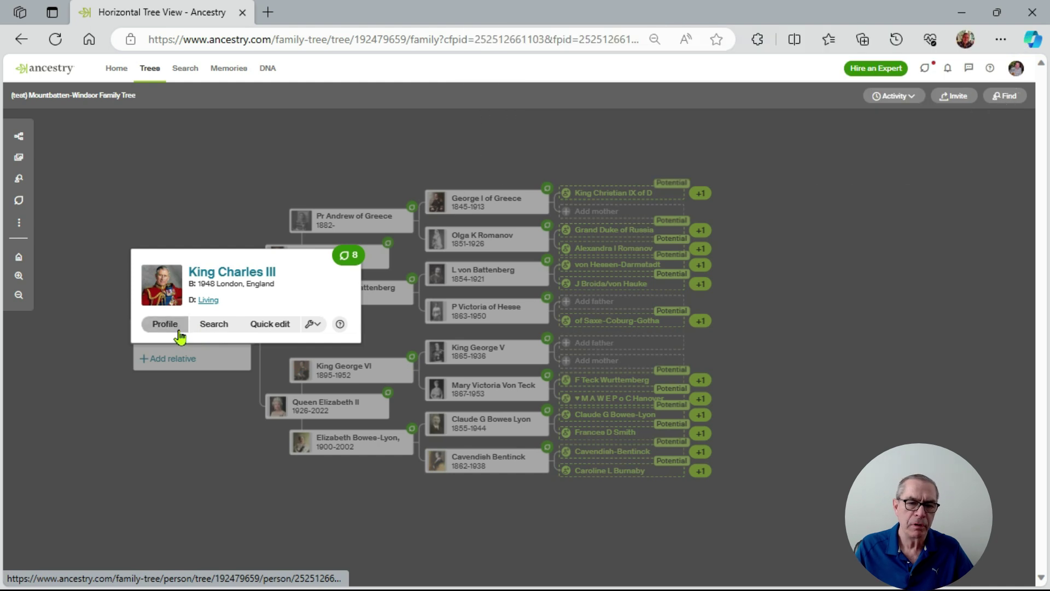
Go from the person card to King Charles III's full Facts profile page
{"action": "left_click", "coordinate": [173, 327]}
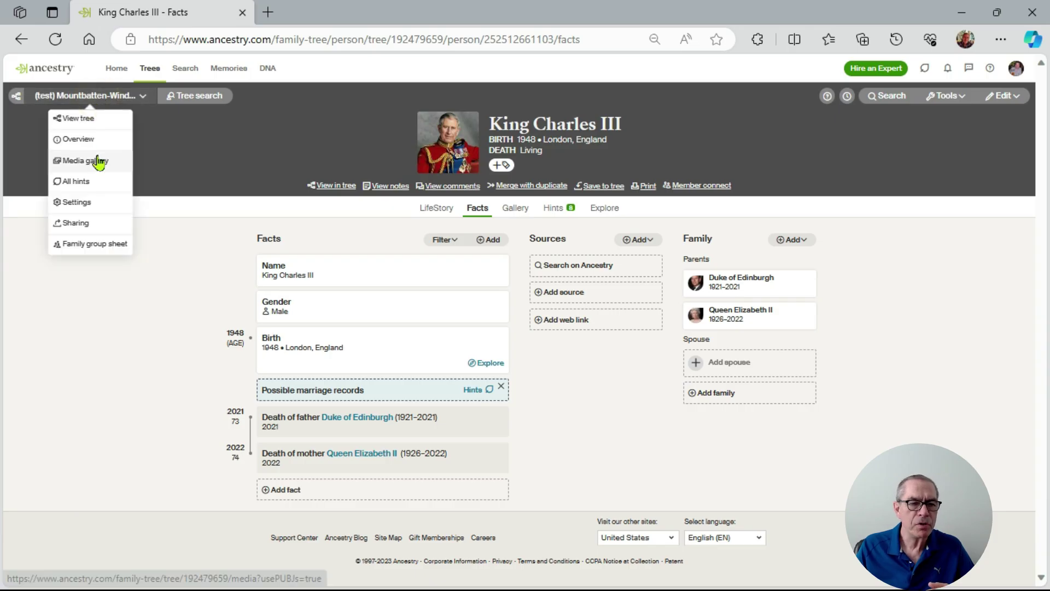
Export the Mountbatten-Windsor Family Tree as a GEDCOM file from Tree settings
{"action": "left_click", "coordinate": [96, 207]}
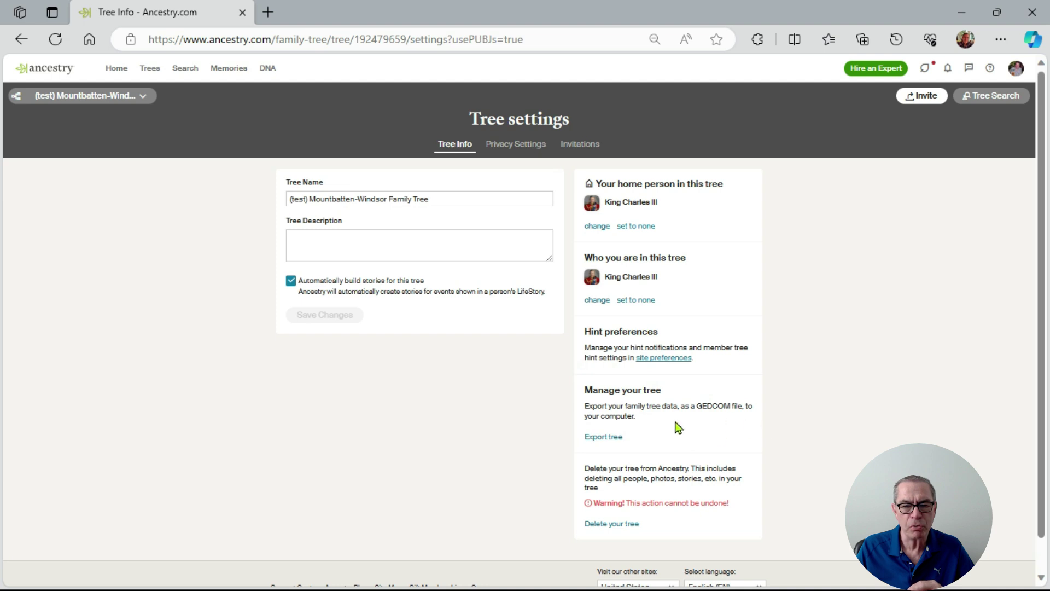
{"action": "left_click", "coordinate": [604, 437]}
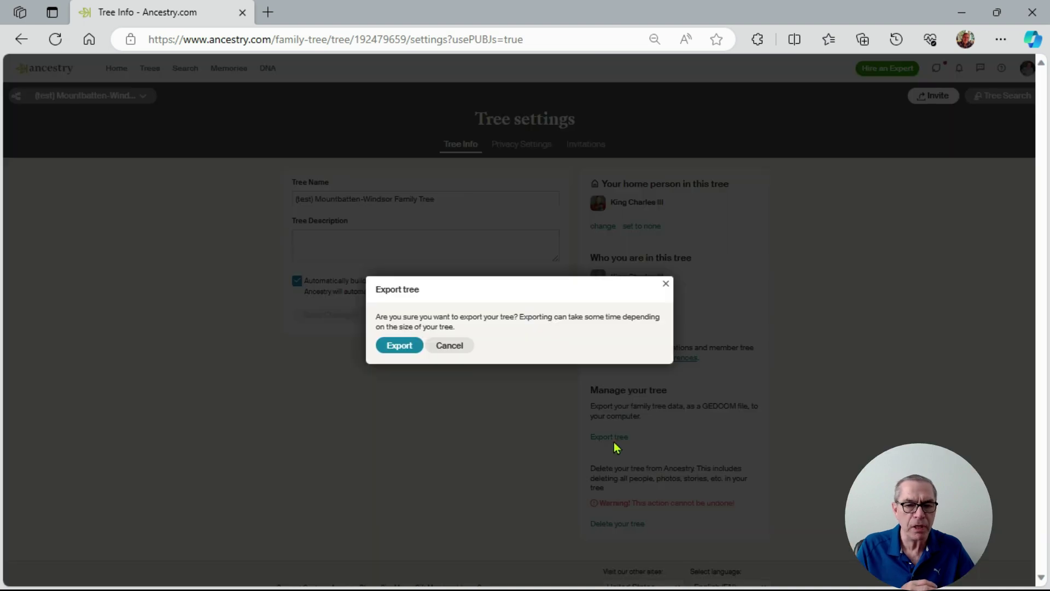
{"action": "left_click", "coordinate": [407, 349]}
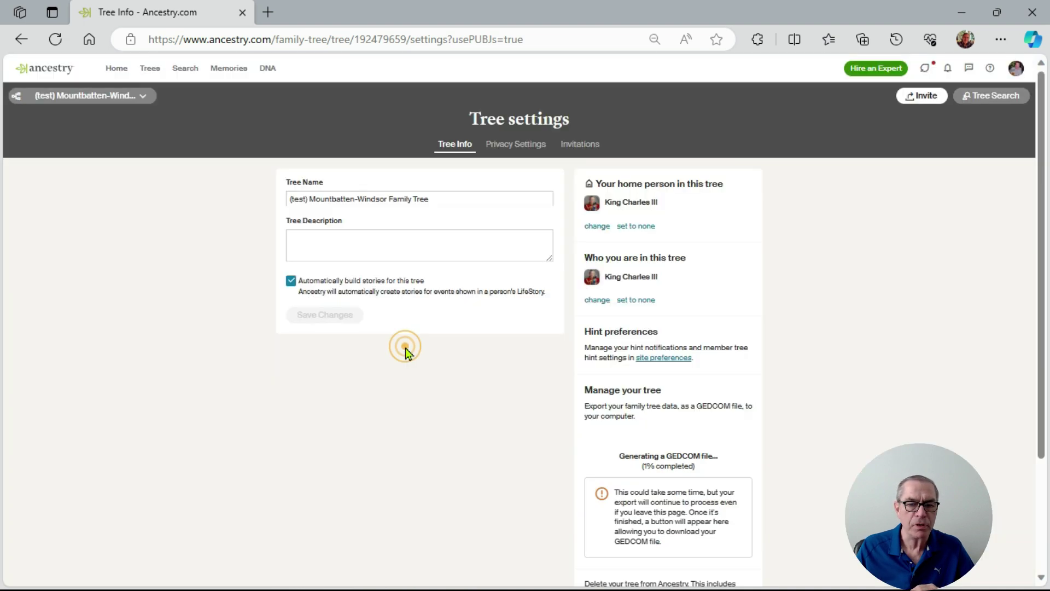
{"action": "scroll", "coordinate": [383, 372], "scroll_direction": "down", "scroll_amount": 1}
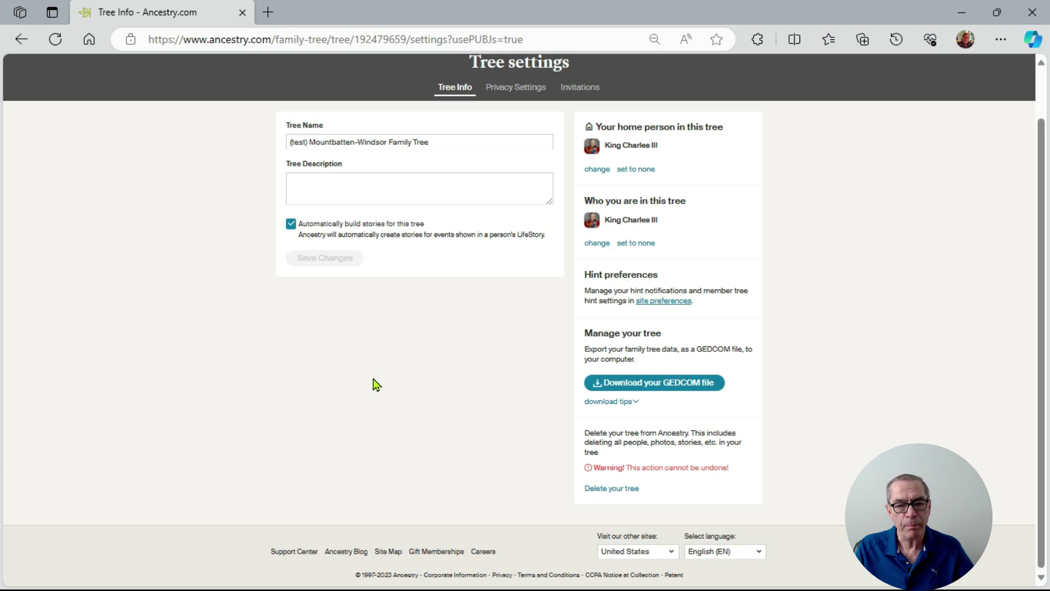
Download the exported GEDCOM file from the Tree settings page
{"action": "left_click", "coordinate": [646, 385]}
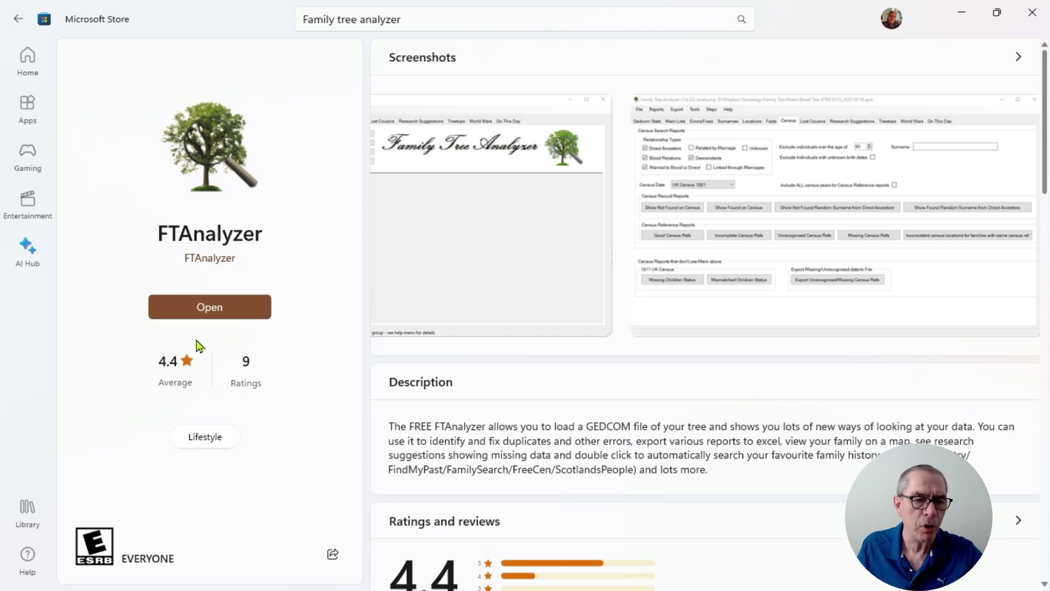
Launch the installed FTAnalyzer app from its Microsoft Store page
{"action": "left_click", "coordinate": [202, 310]}
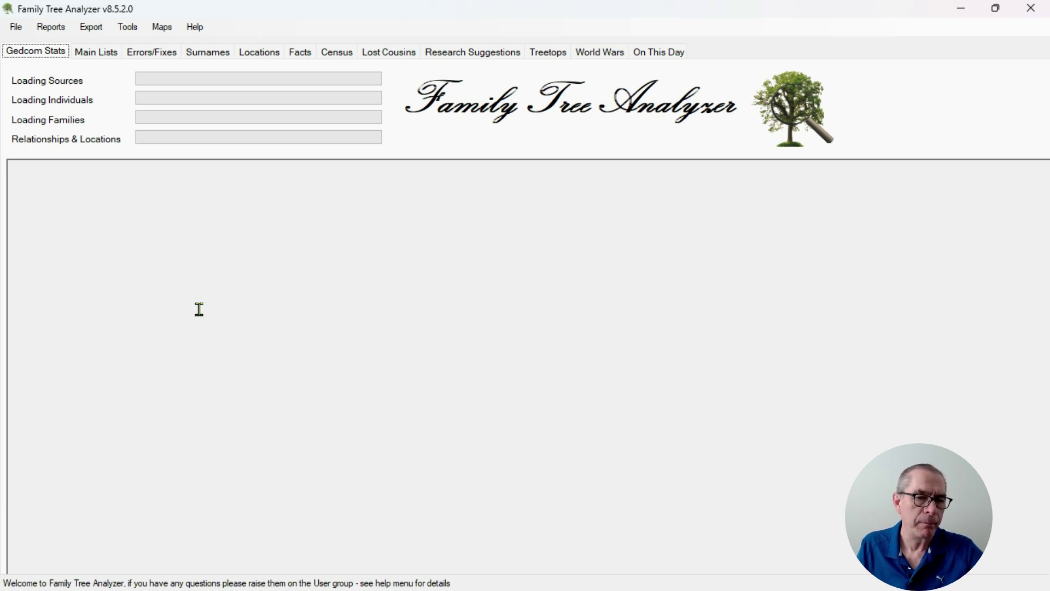
Load Beaumont_Bousfield_Dinsdale Fa.ged from File > Recent Files
{"action": "left_click", "coordinate": [15, 28]}
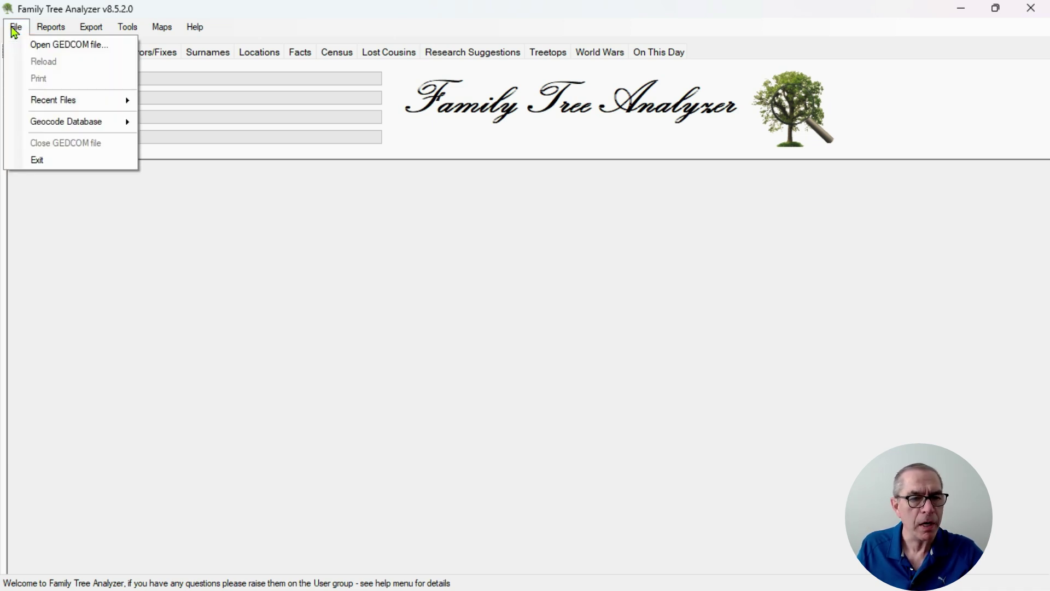
{"action": "mouse_move", "coordinate": [51, 110]}
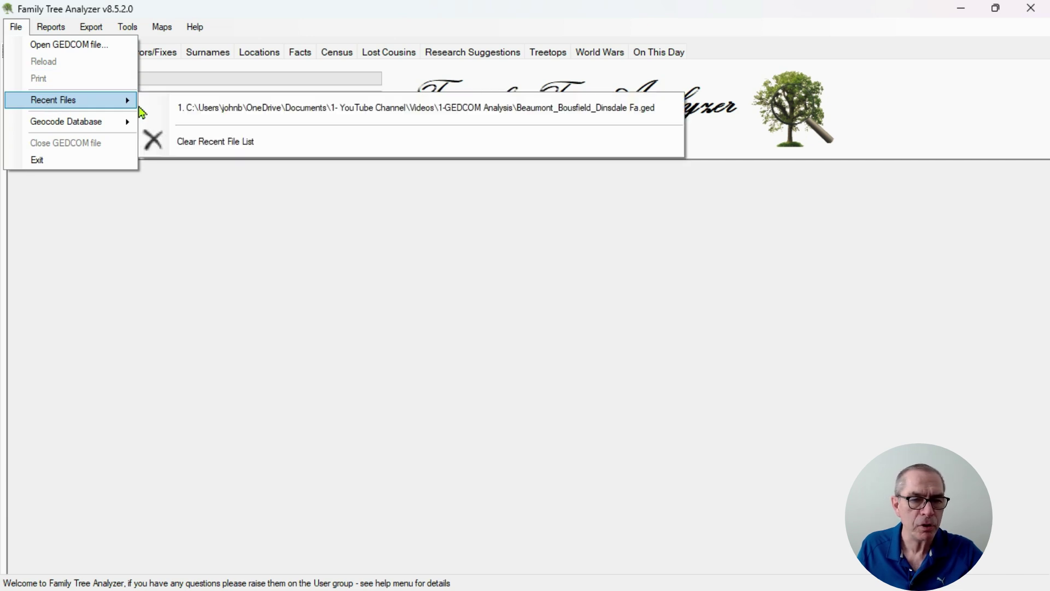
{"action": "left_click", "coordinate": [243, 121]}
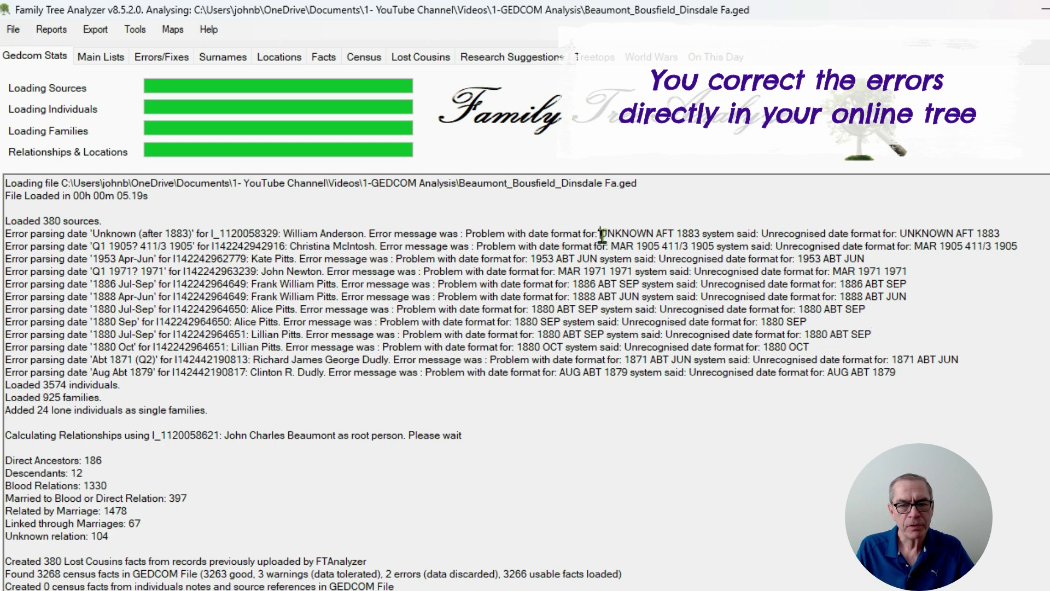
Highlight the UNKNOWN AFT 1883 date error, its person, and the root person line in the log
{"action": "left_click_drag", "start_coordinate": [600, 234], "coordinate": [701, 235]}
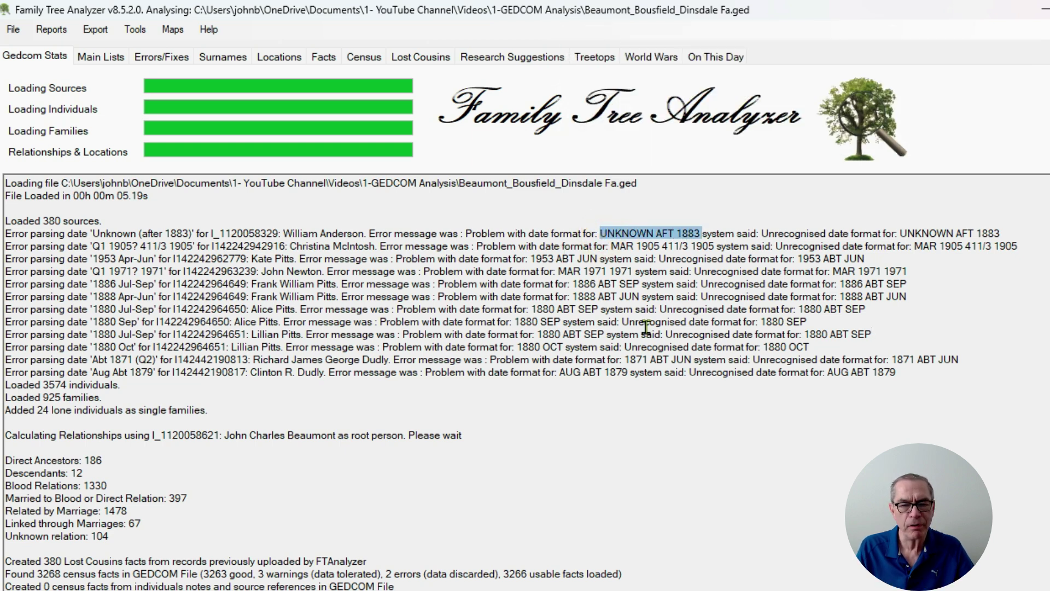
{"action": "left_click", "coordinate": [285, 230]}
{"action": "left_click_drag", "start_coordinate": [303, 230], "coordinate": [338, 230]}
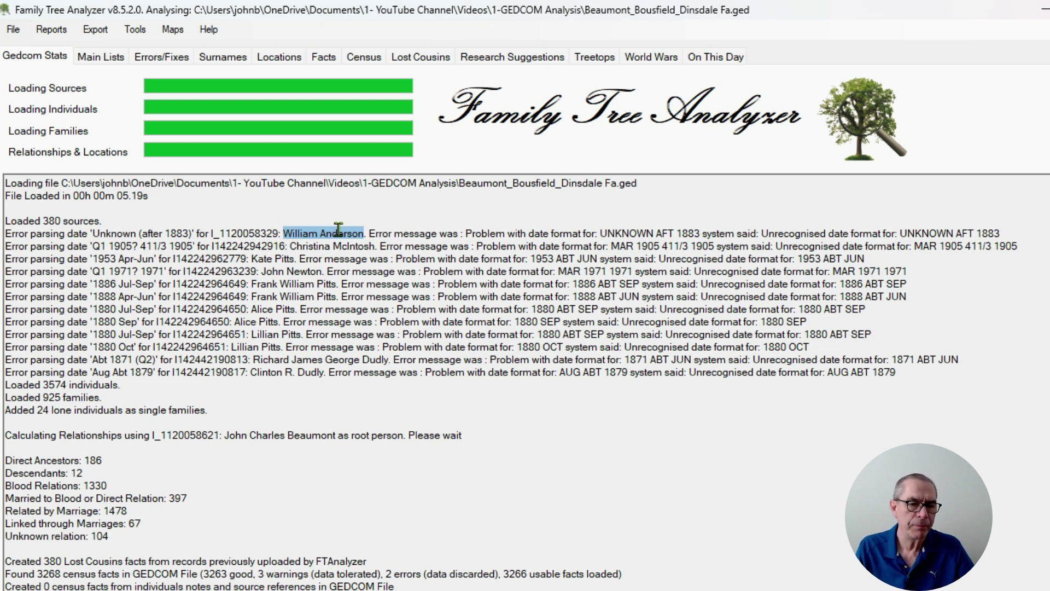
{"action": "scroll", "coordinate": [345, 235], "scroll_direction": "down", "scroll_amount": 4}
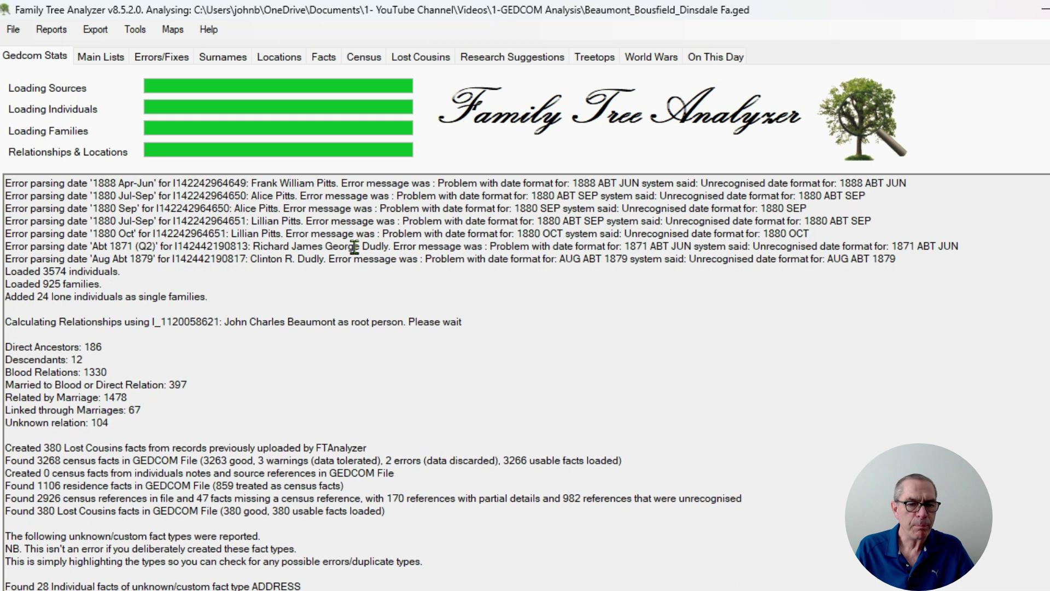
{"action": "scroll", "coordinate": [355, 247], "scroll_direction": "down", "scroll_amount": 1}
{"action": "left_click_drag", "start_coordinate": [224, 284], "coordinate": [276, 294]}
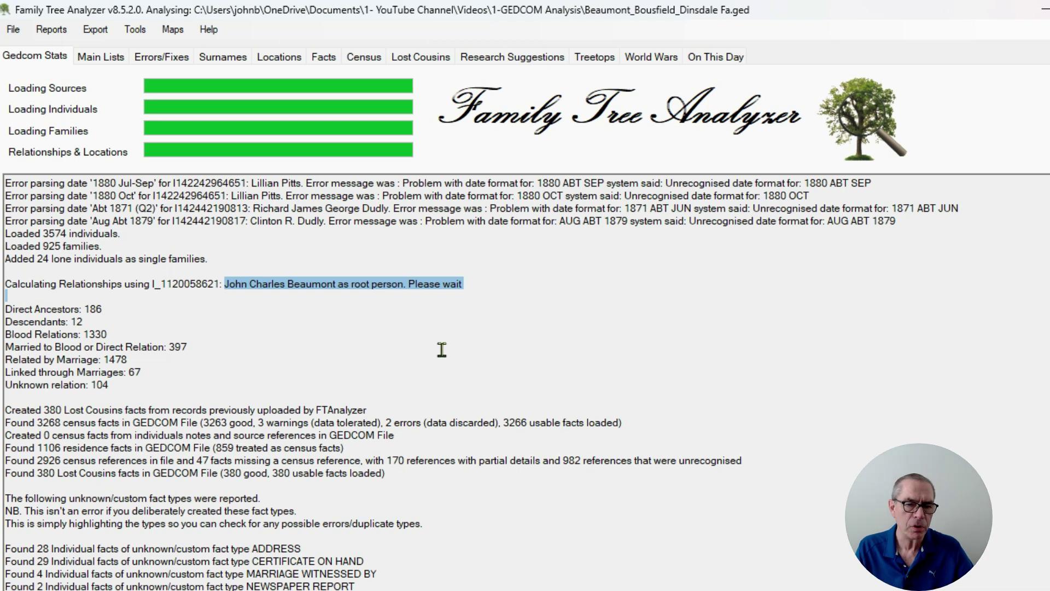
{"action": "left_click_drag", "start_coordinate": [133, 390], "coordinate": [7, 307]}
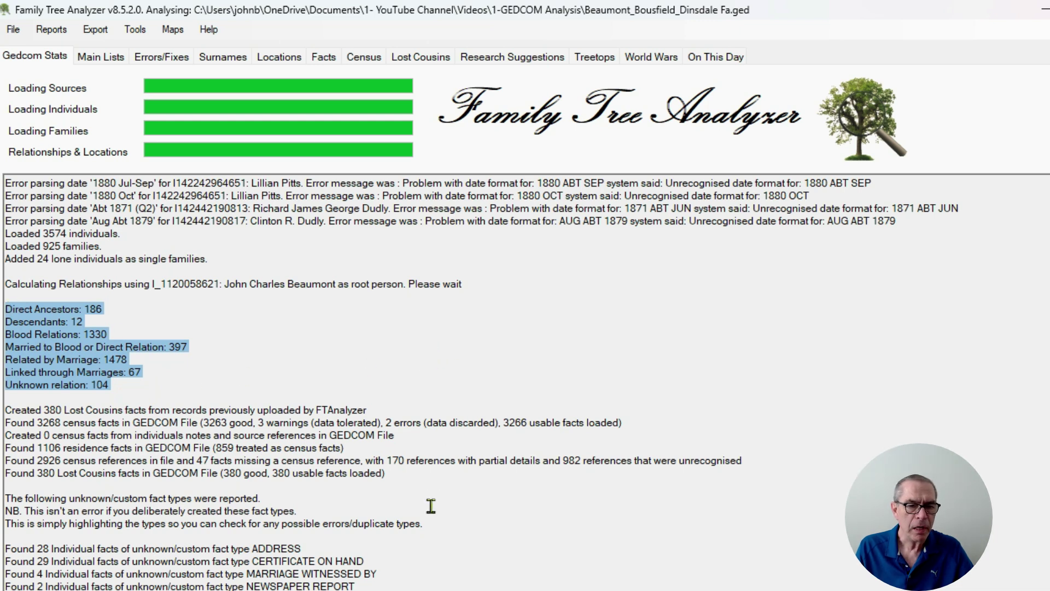
{"action": "scroll", "coordinate": [465, 497], "scroll_direction": "down", "scroll_amount": 7}
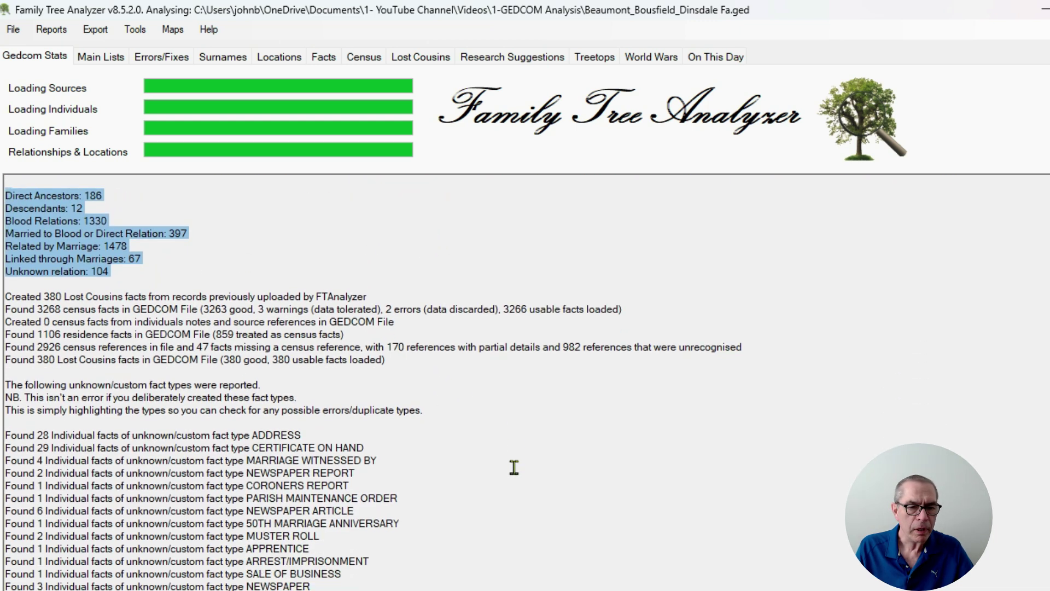
{"action": "scroll", "coordinate": [514, 467], "scroll_direction": "down", "scroll_amount": 5}
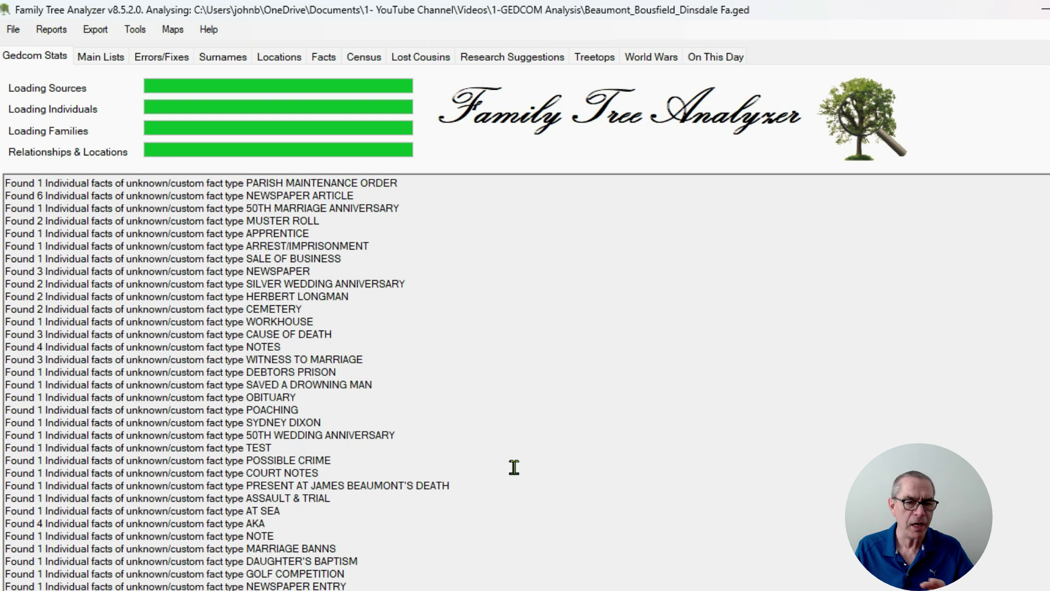
{"action": "scroll", "coordinate": [515, 466], "scroll_direction": "up", "scroll_amount": 4}
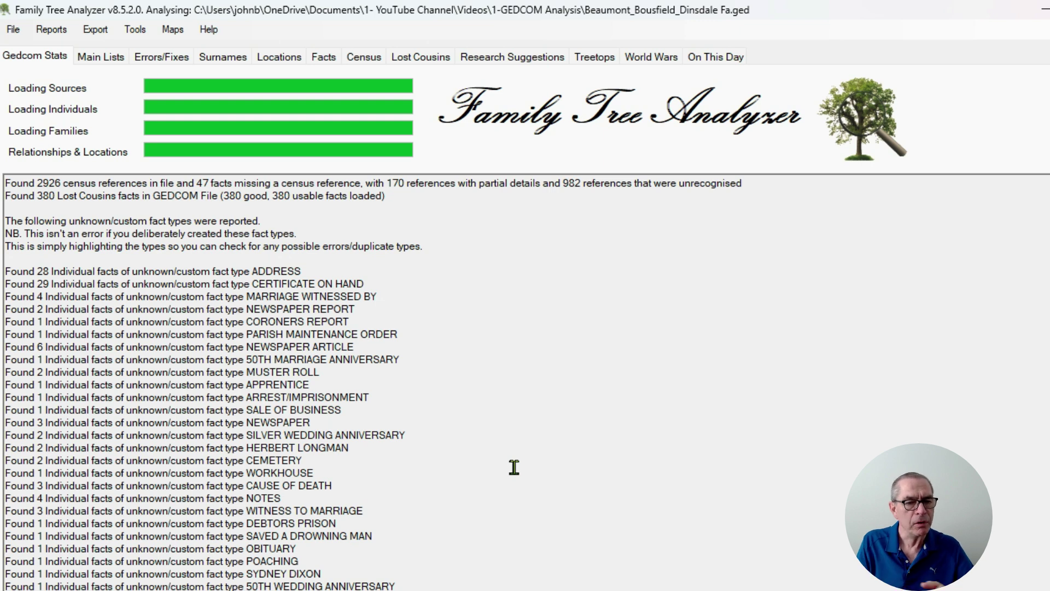
{"action": "scroll", "coordinate": [514, 466], "scroll_direction": "up", "scroll_amount": 12}
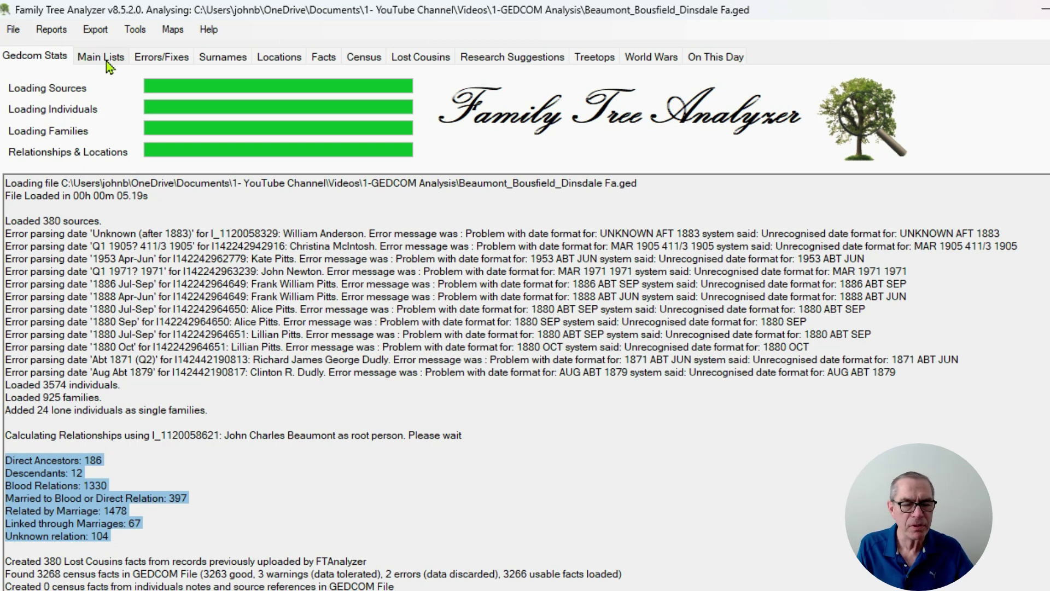
{"action": "left_click", "coordinate": [64, 34]}
{"action": "mouse_move", "coordinate": [93, 34]}
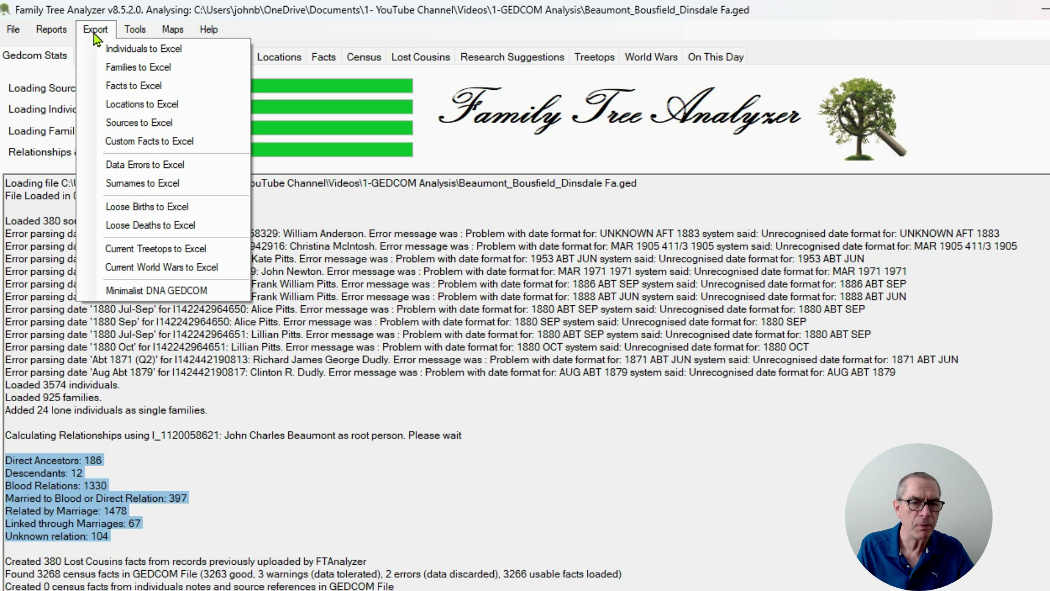
{"action": "mouse_move", "coordinate": [175, 34]}
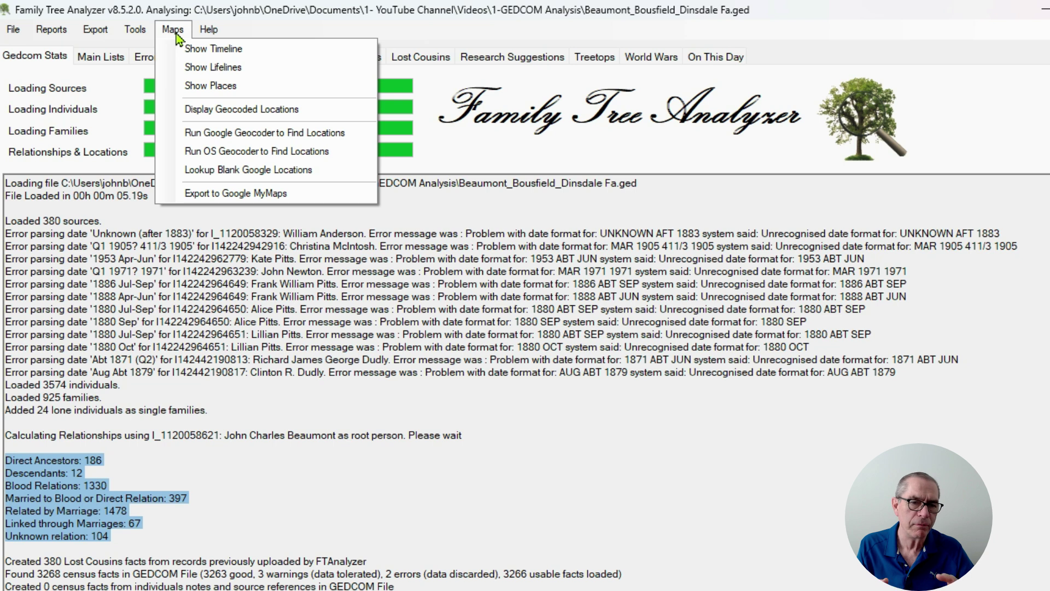
{"action": "mouse_move", "coordinate": [214, 34]}
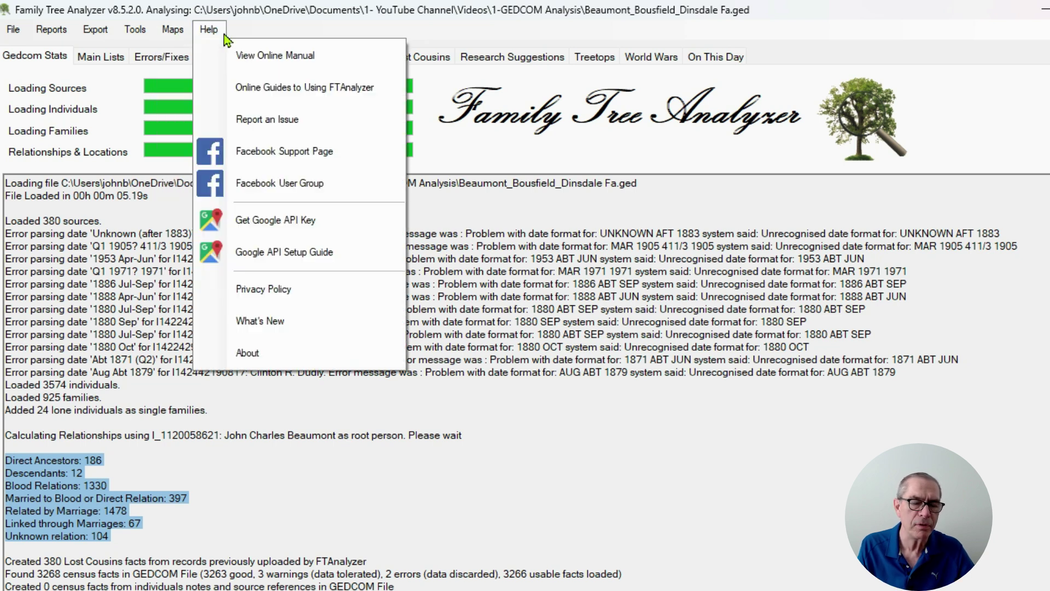
{"action": "left_click", "coordinate": [681, 474]}
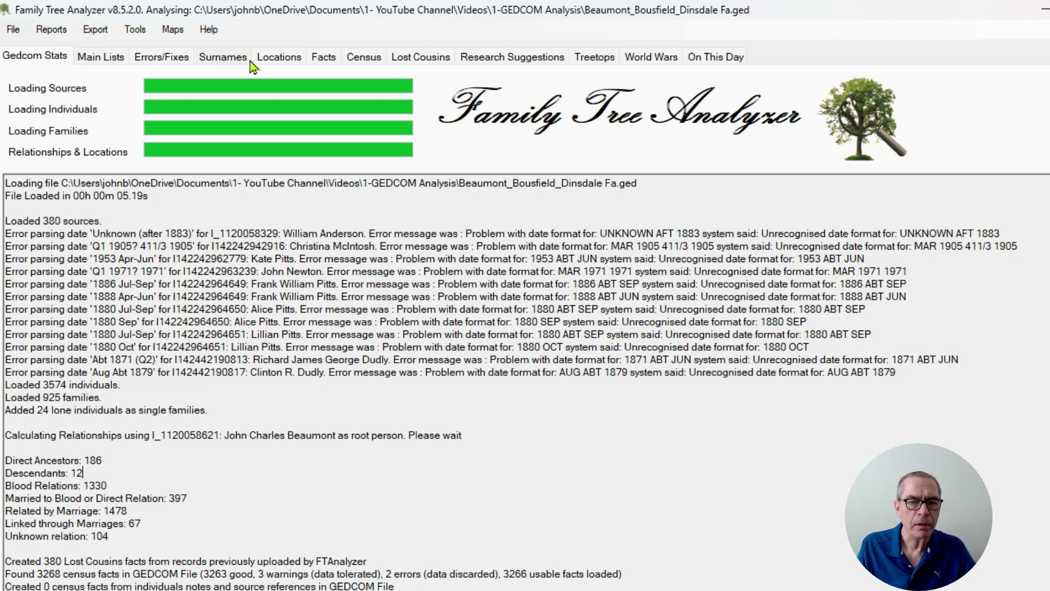
Sort the Main Lists Individuals grid by forename from Z to A
{"action": "left_click", "coordinate": [106, 57]}
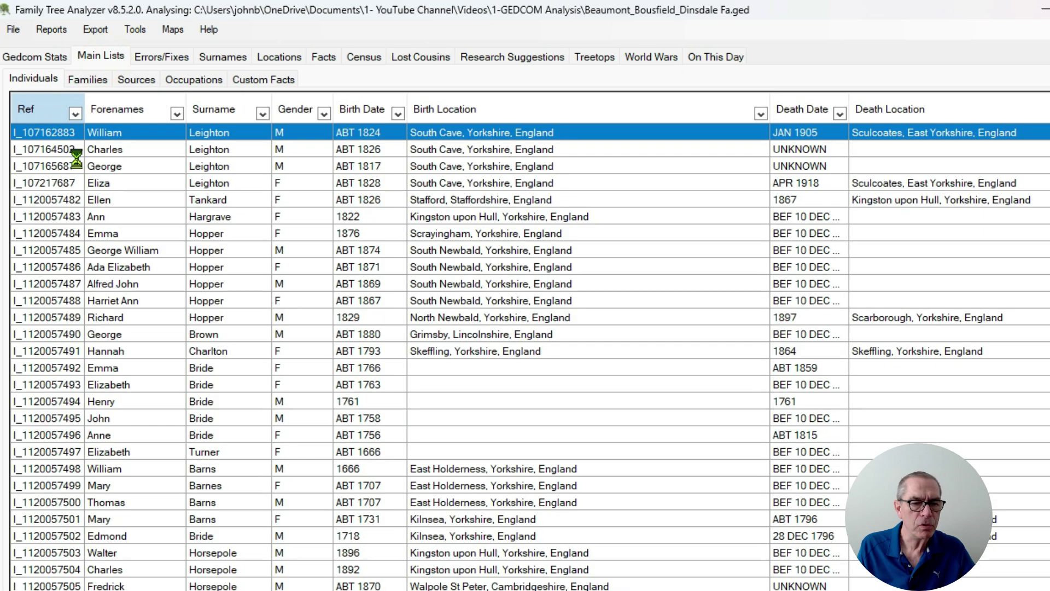
{"action": "left_click", "coordinate": [177, 113]}
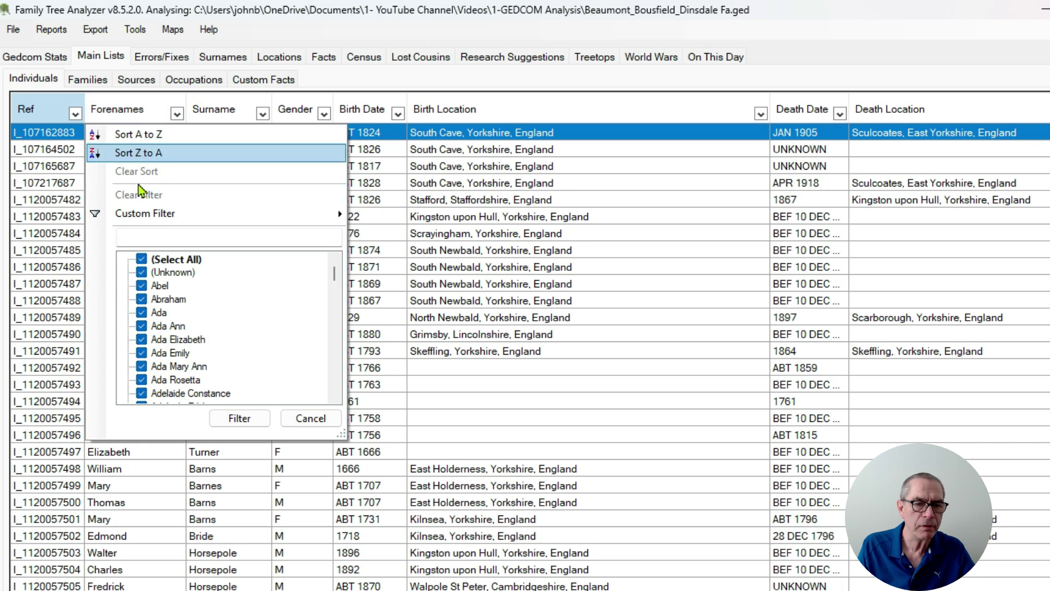
{"action": "left_click", "coordinate": [147, 155]}
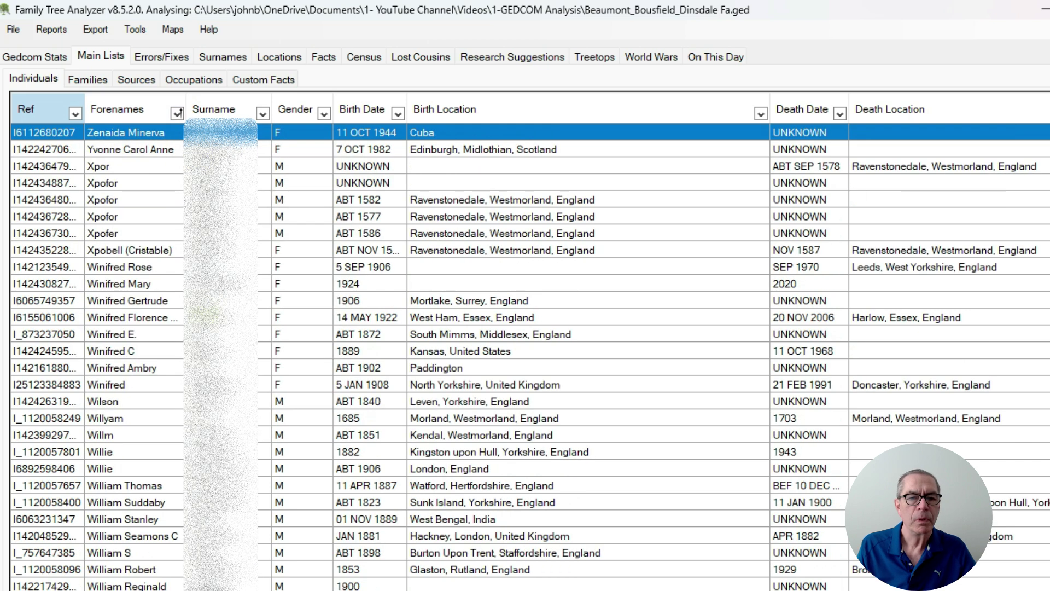
View the fourth individual's Facts Report, then close it
{"action": "left_click", "coordinate": [220, 183]}
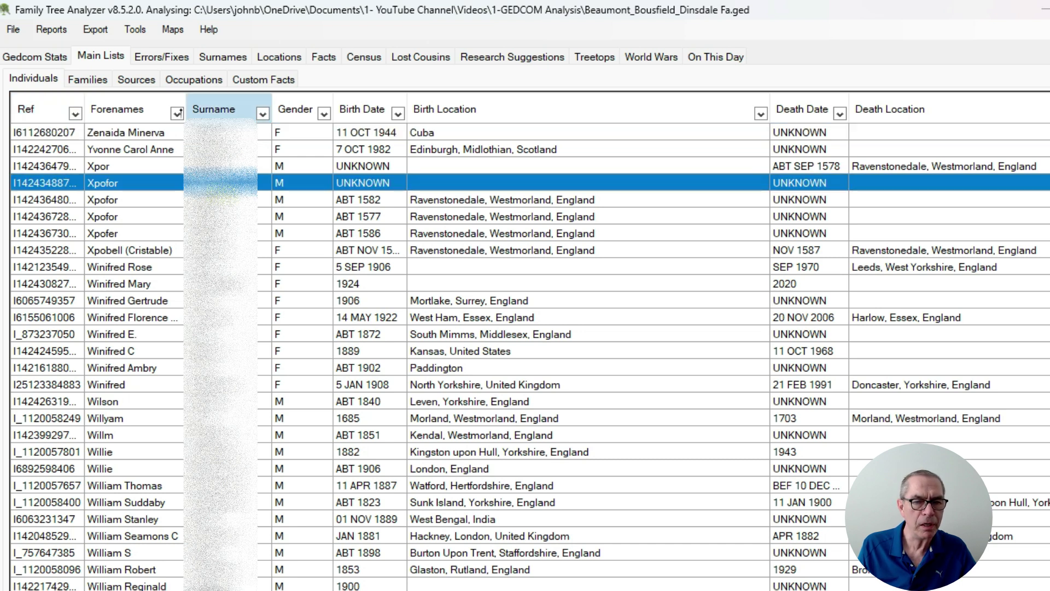
{"action": "double_click", "coordinate": [220, 184]}
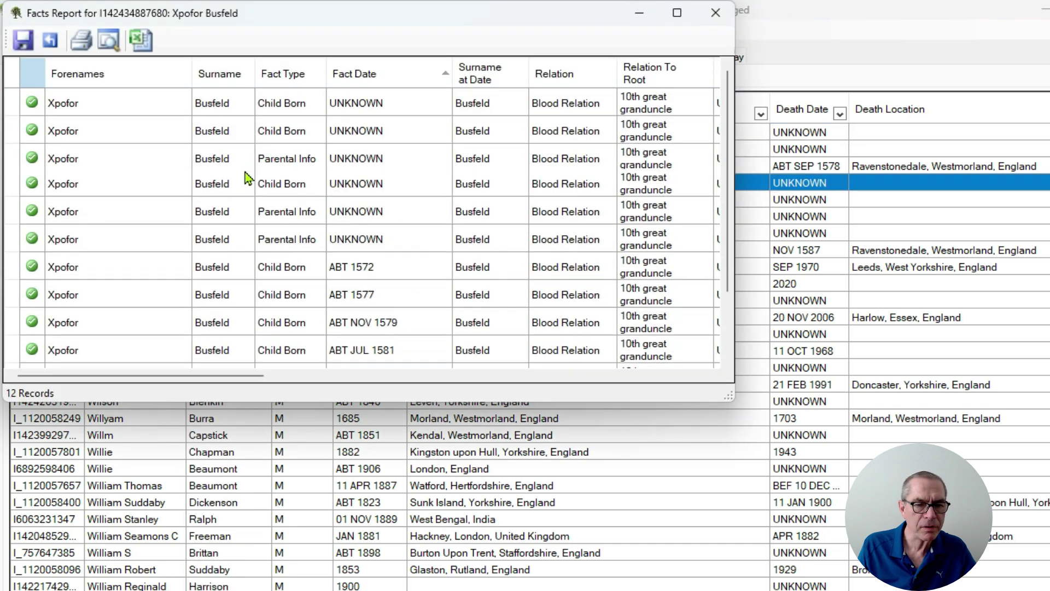
{"action": "left_click", "coordinate": [710, 19]}
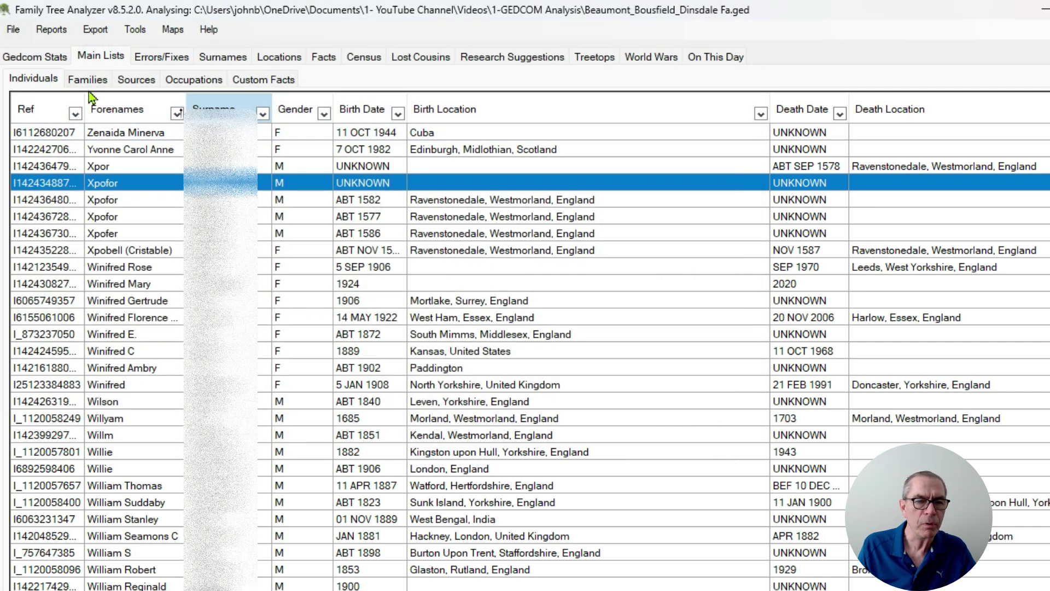
Review the facts citing the 1871 Census source in Sources, then close the report
{"action": "left_click", "coordinate": [136, 80]}
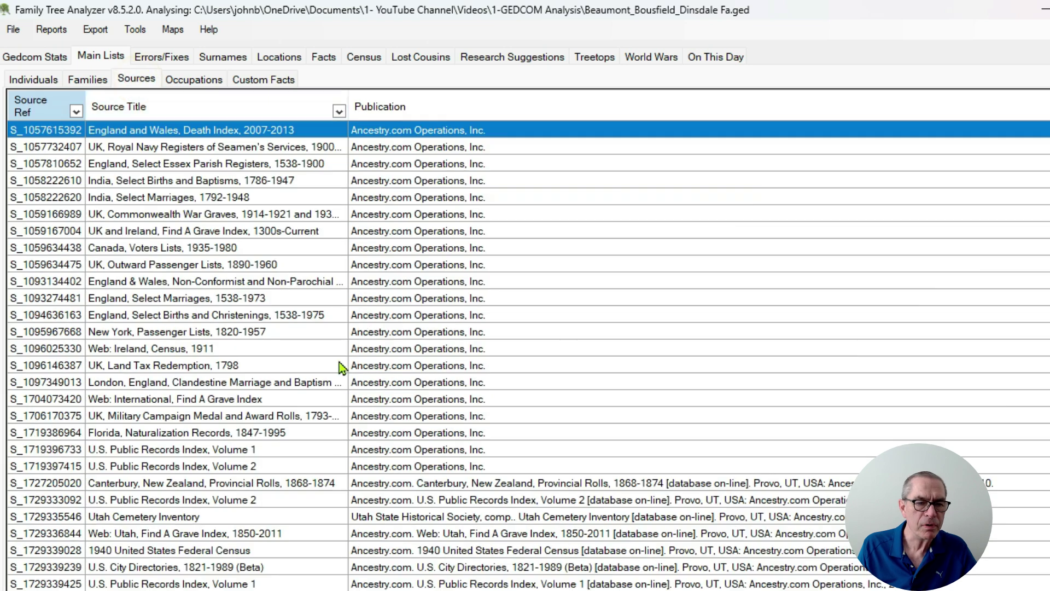
{"action": "scroll", "coordinate": [294, 306], "scroll_direction": "down", "scroll_amount": 20}
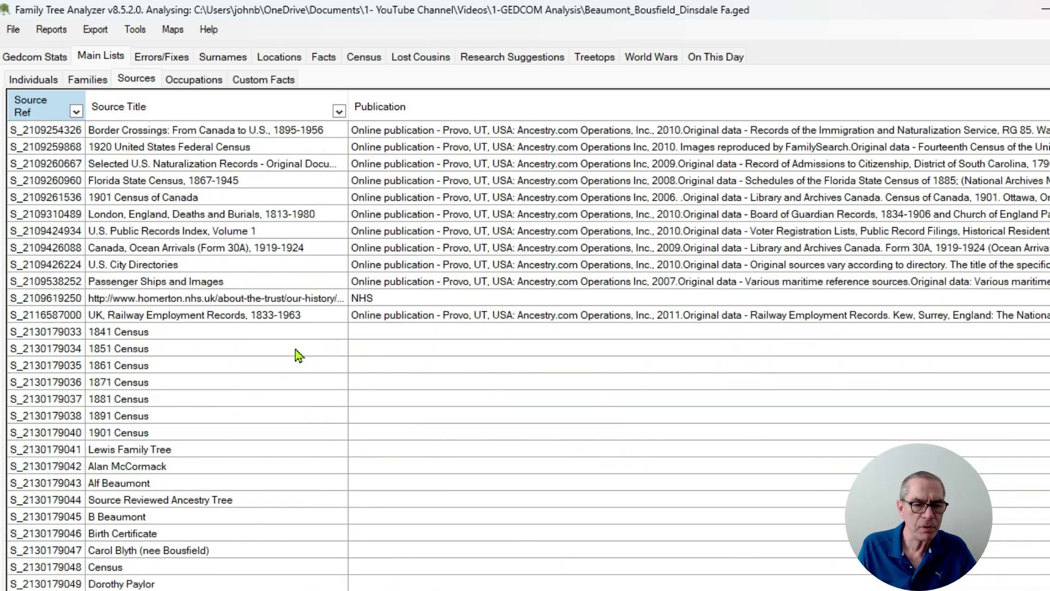
{"action": "scroll", "coordinate": [298, 361], "scroll_direction": "down", "scroll_amount": 4}
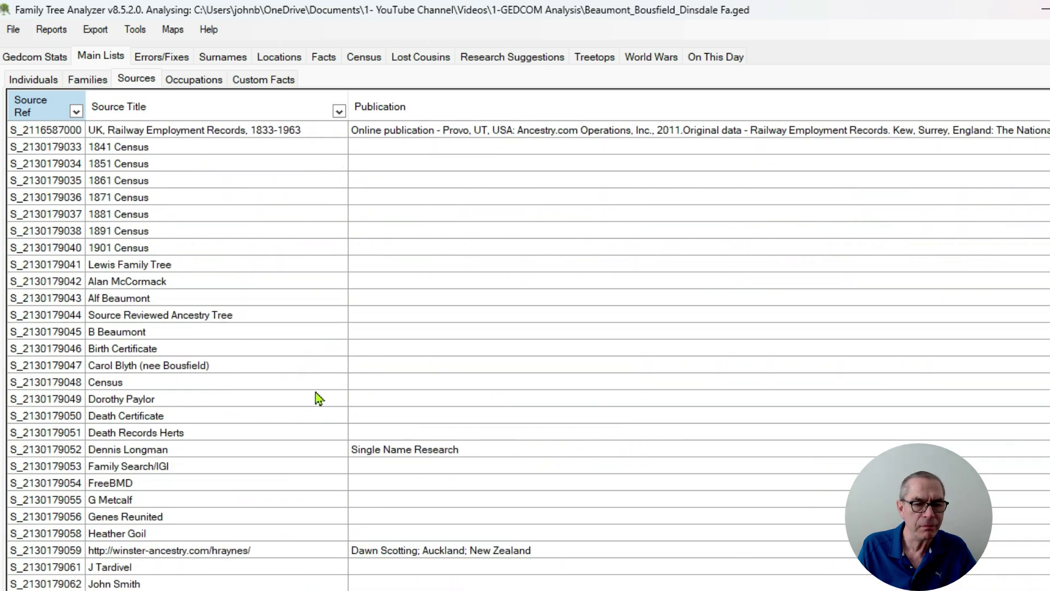
{"action": "left_click", "coordinate": [122, 200]}
{"action": "double_click", "coordinate": [122, 198]}
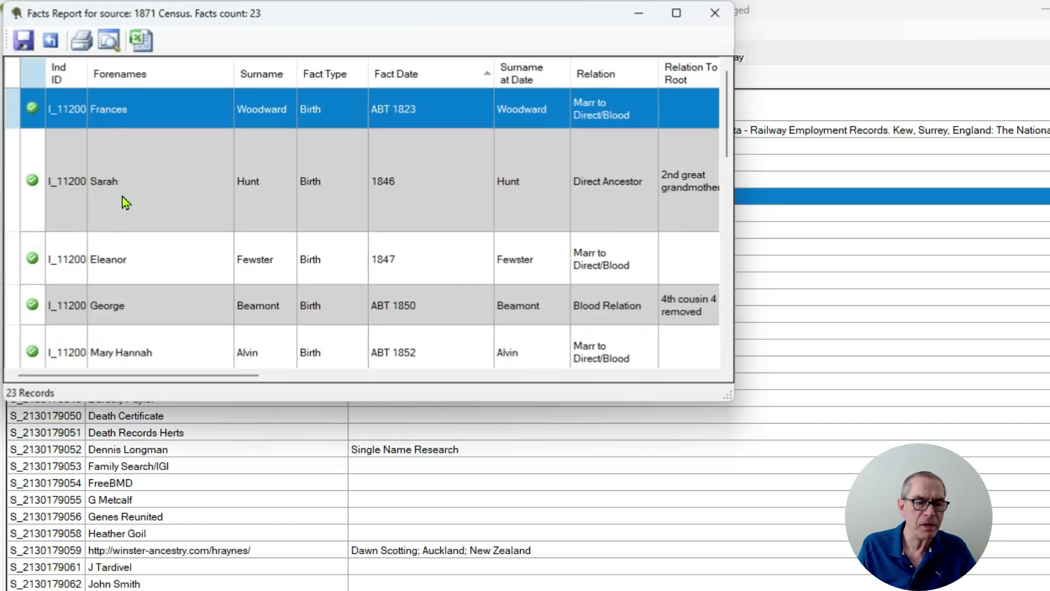
{"action": "scroll", "coordinate": [194, 186], "scroll_direction": "down", "scroll_amount": 3}
{"action": "scroll", "coordinate": [199, 189], "scroll_direction": "down", "scroll_amount": 5}
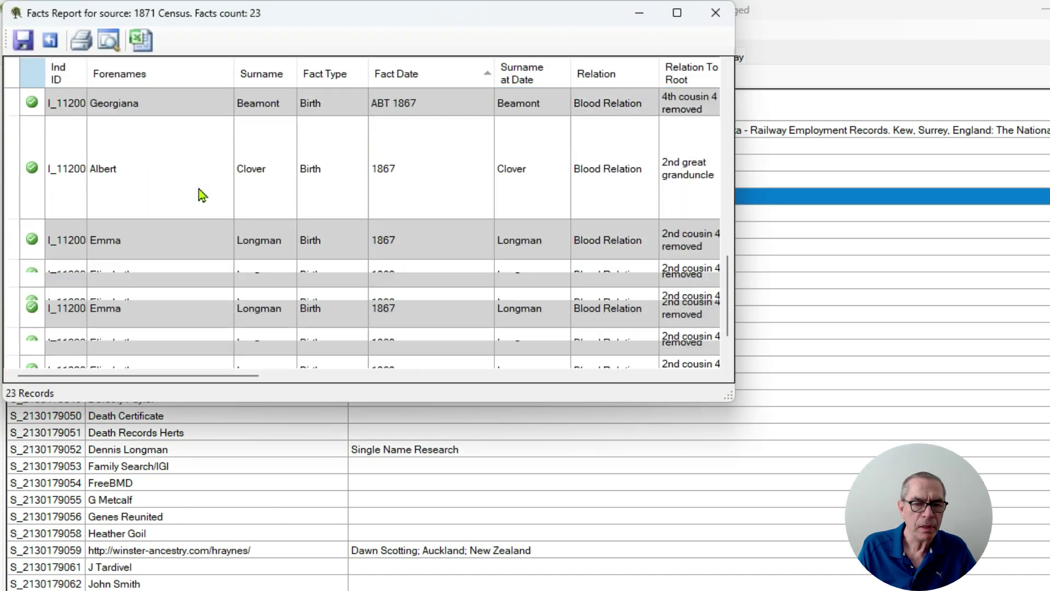
{"action": "scroll", "coordinate": [198, 189], "scroll_direction": "up", "scroll_amount": 6}
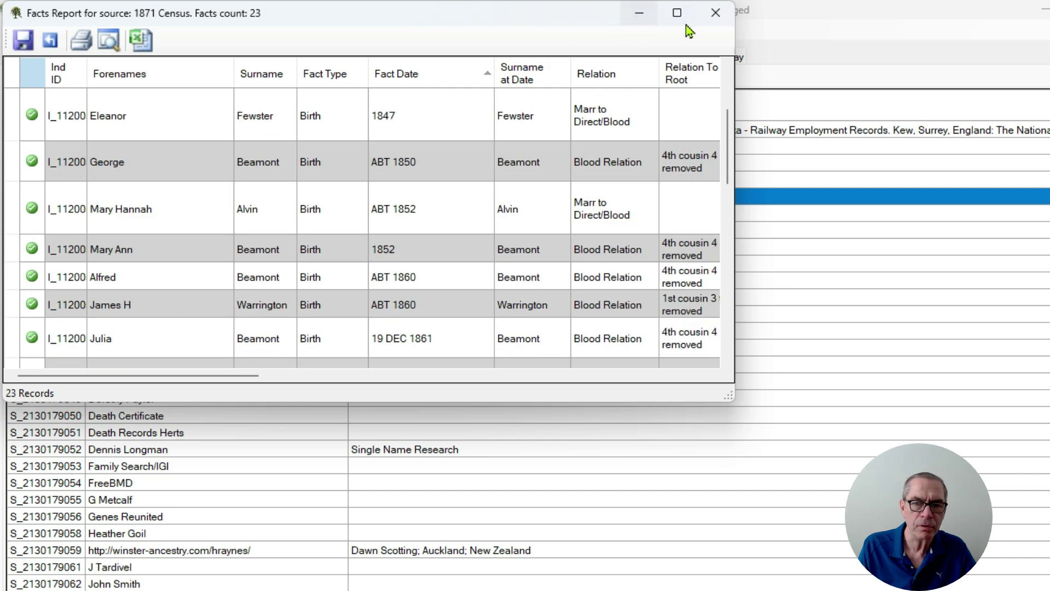
{"action": "left_click", "coordinate": [716, 15]}
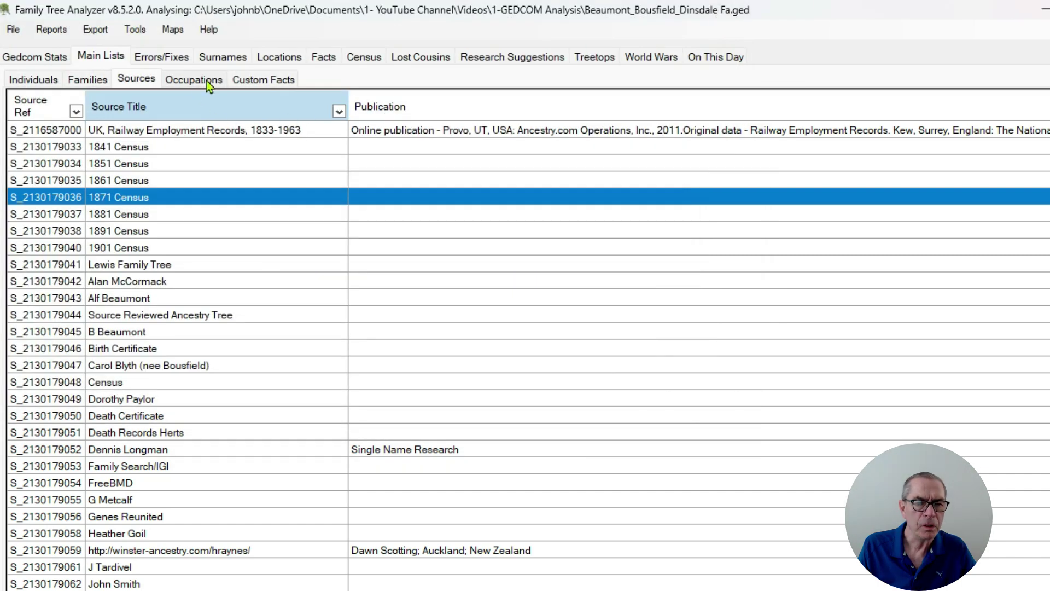
Check who has the CERTIFICATE ON HAND custom fact, then close the results
{"action": "left_click", "coordinate": [282, 81]}
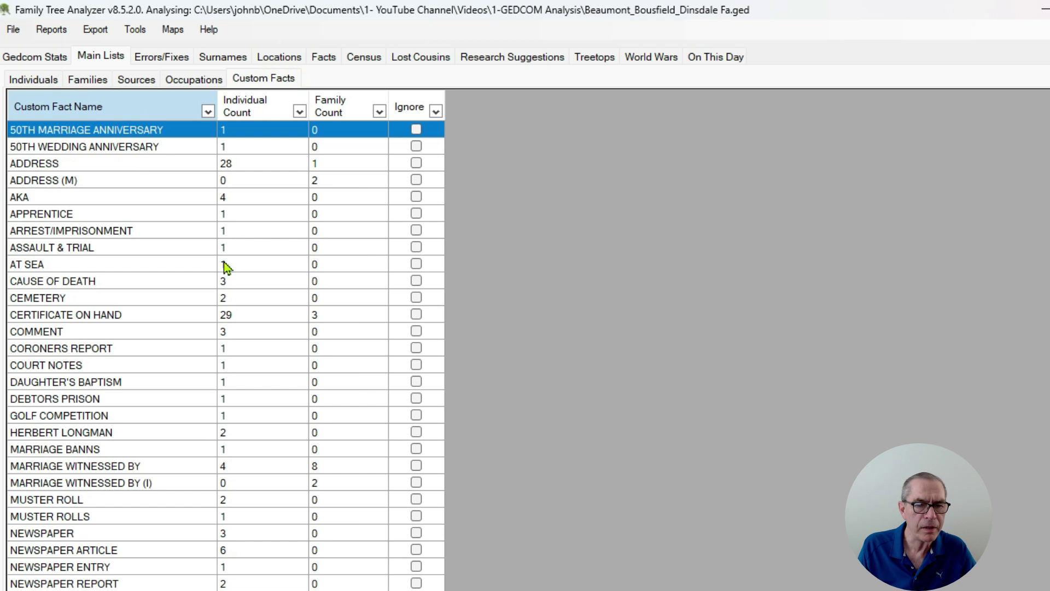
{"action": "left_click", "coordinate": [88, 314]}
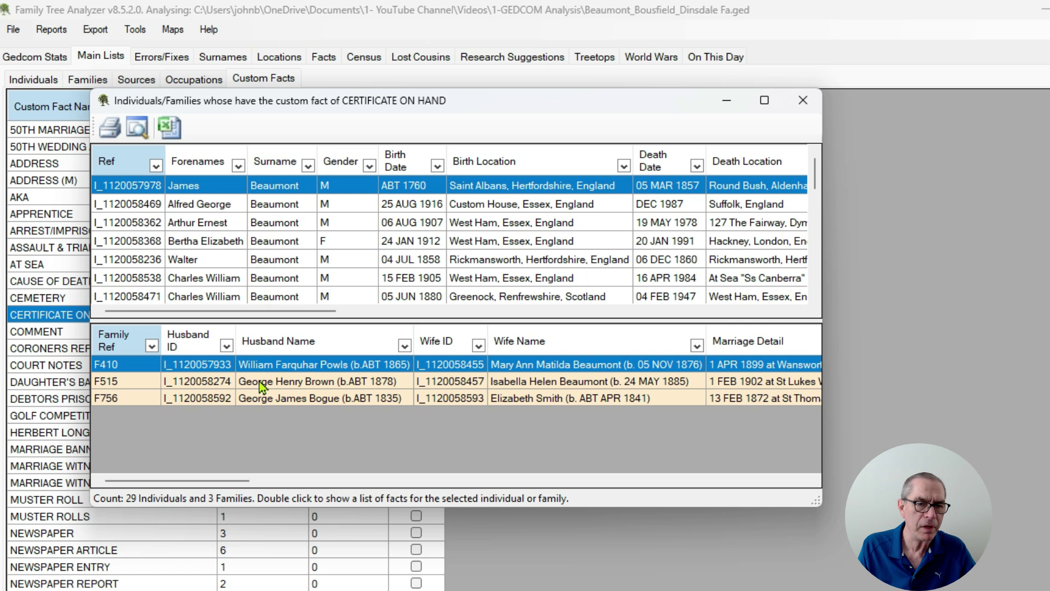
{"action": "left_click", "coordinate": [803, 100]}
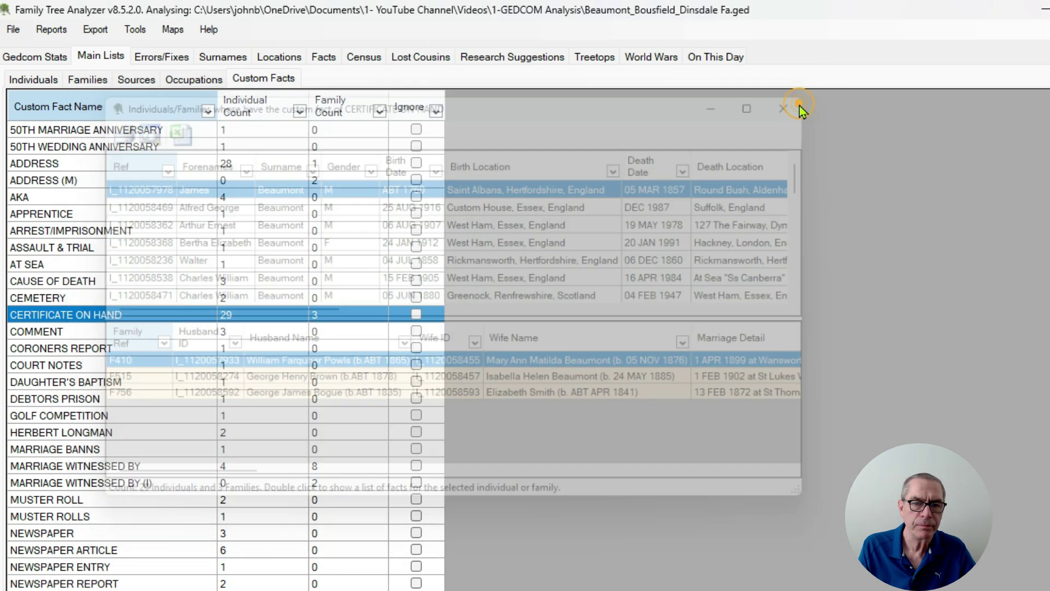
Scroll the Data Errors grid to the Duplicate Fact and Possible Duplicate Fact census entries
{"action": "left_click", "coordinate": [160, 55]}
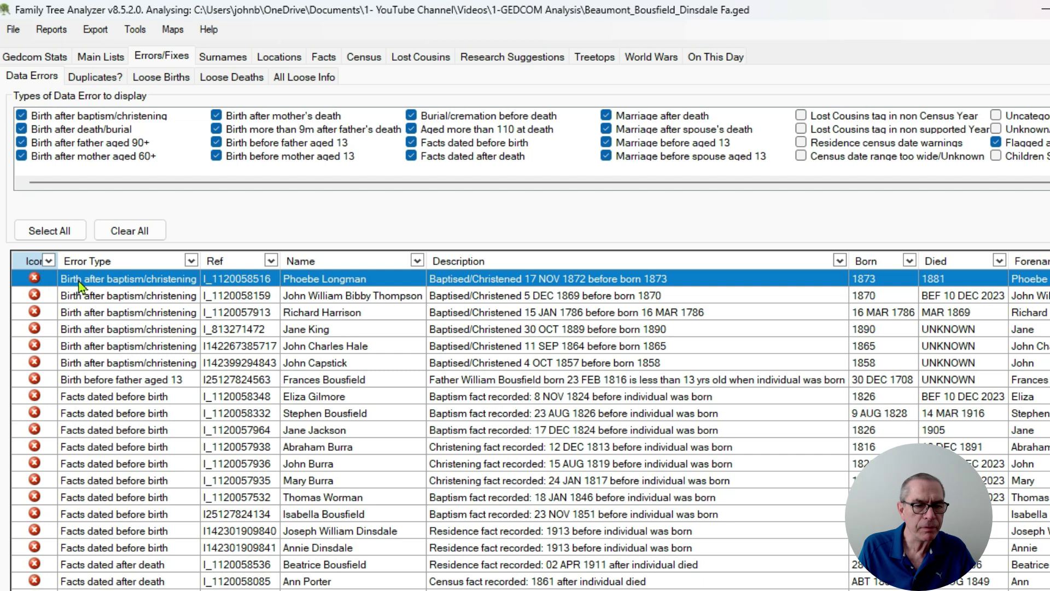
{"action": "scroll", "coordinate": [93, 295], "scroll_direction": "down", "scroll_amount": 2}
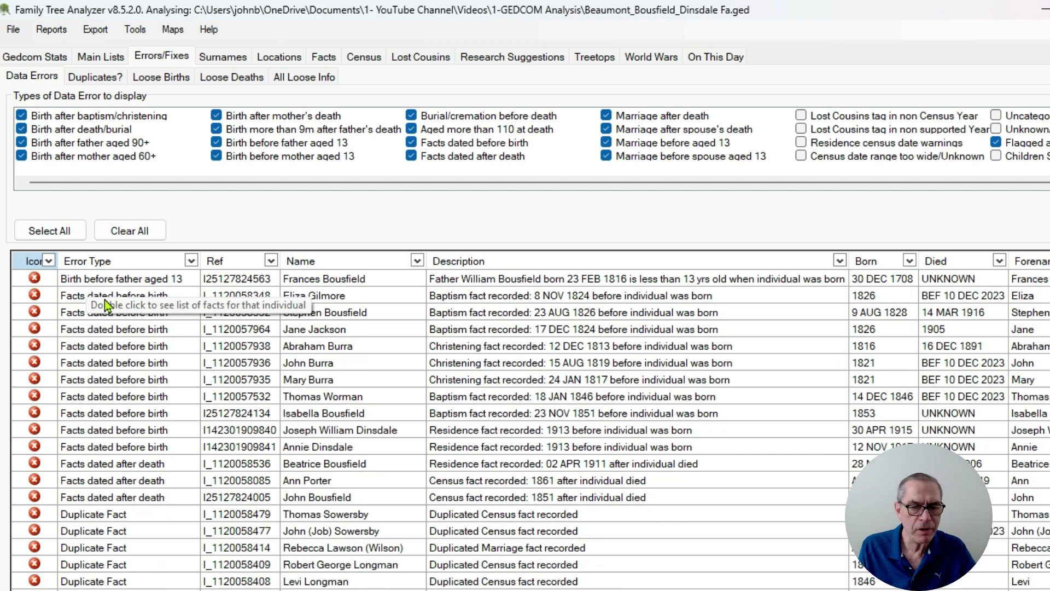
{"action": "scroll", "coordinate": [129, 307], "scroll_direction": "down", "scroll_amount": 7}
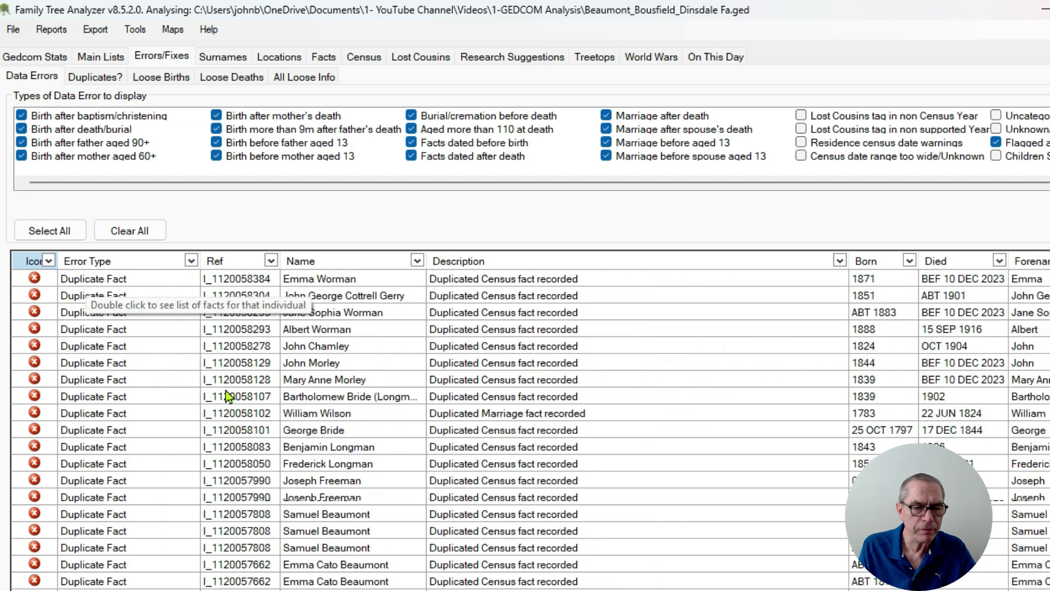
{"action": "scroll", "coordinate": [226, 392], "scroll_direction": "down", "scroll_amount": 4}
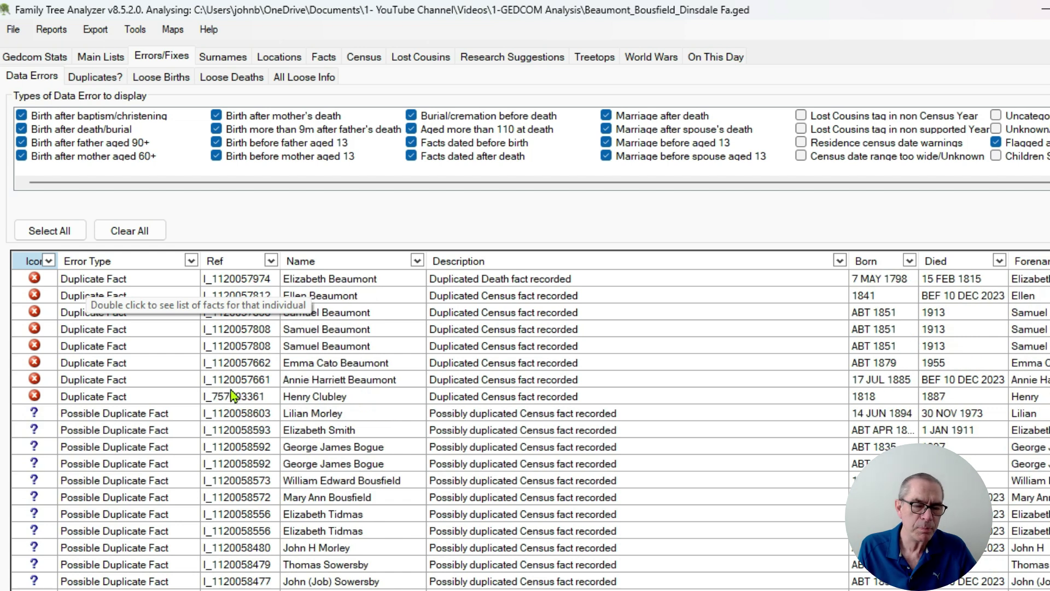
{"action": "scroll", "coordinate": [230, 397], "scroll_direction": "down", "scroll_amount": 5}
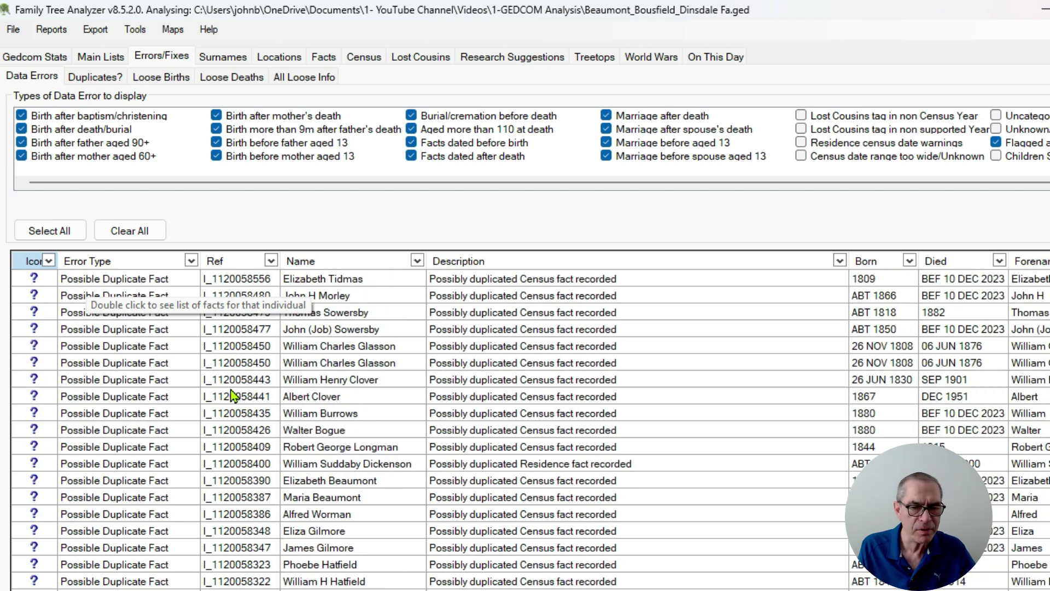
{"action": "scroll", "coordinate": [242, 382], "scroll_direction": "down", "scroll_amount": 4}
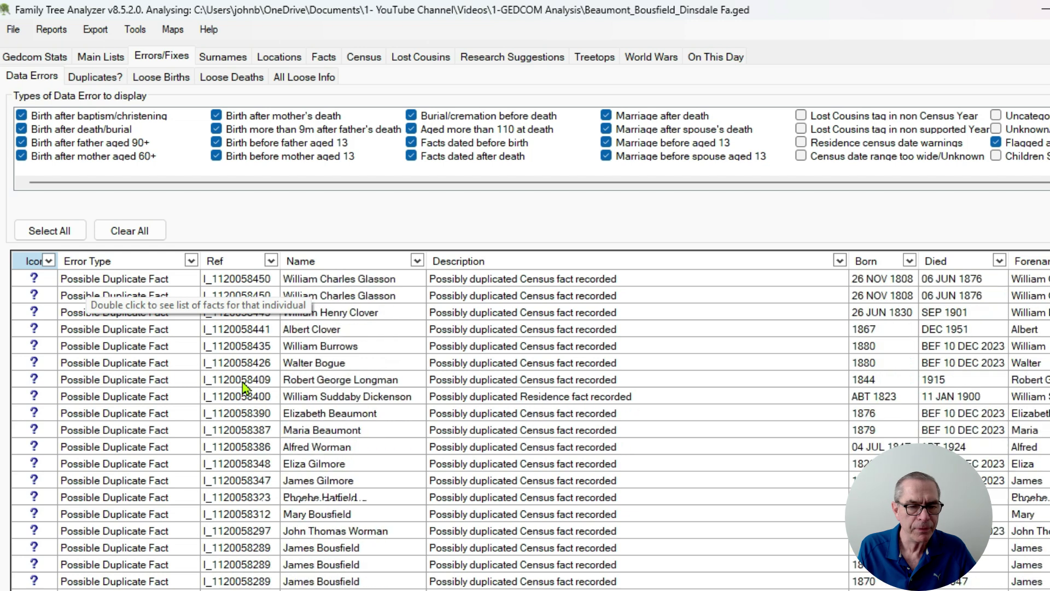
{"action": "scroll", "coordinate": [242, 382], "scroll_direction": "up", "scroll_amount": 7}
{"action": "scroll", "coordinate": [242, 391], "scroll_direction": "up", "scroll_amount": 6}
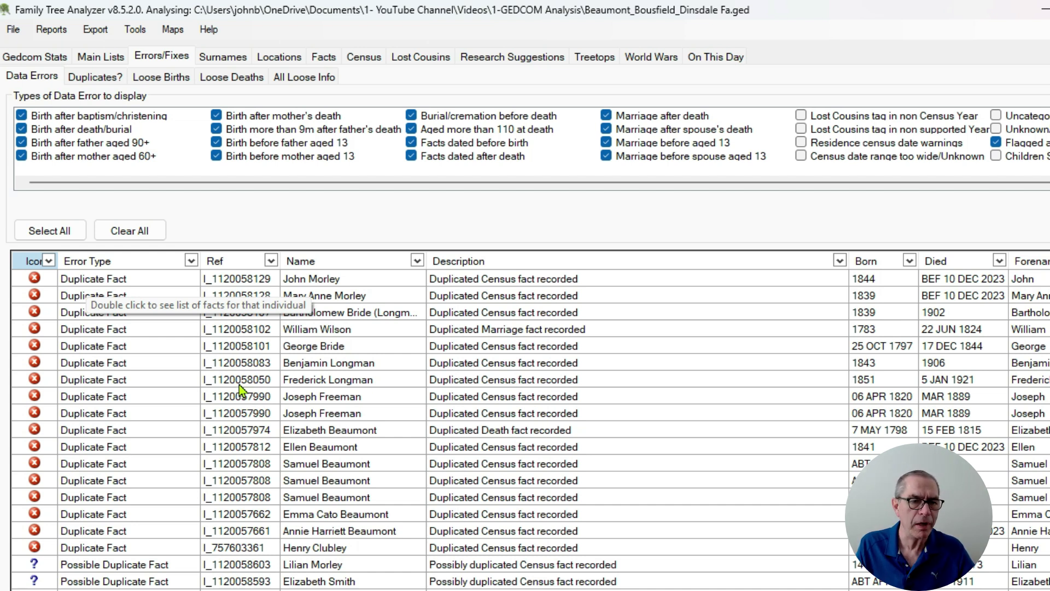
Review the Loose Births and Loose Deaths lists and one person's suggested date range
{"action": "left_click", "coordinate": [167, 81]}
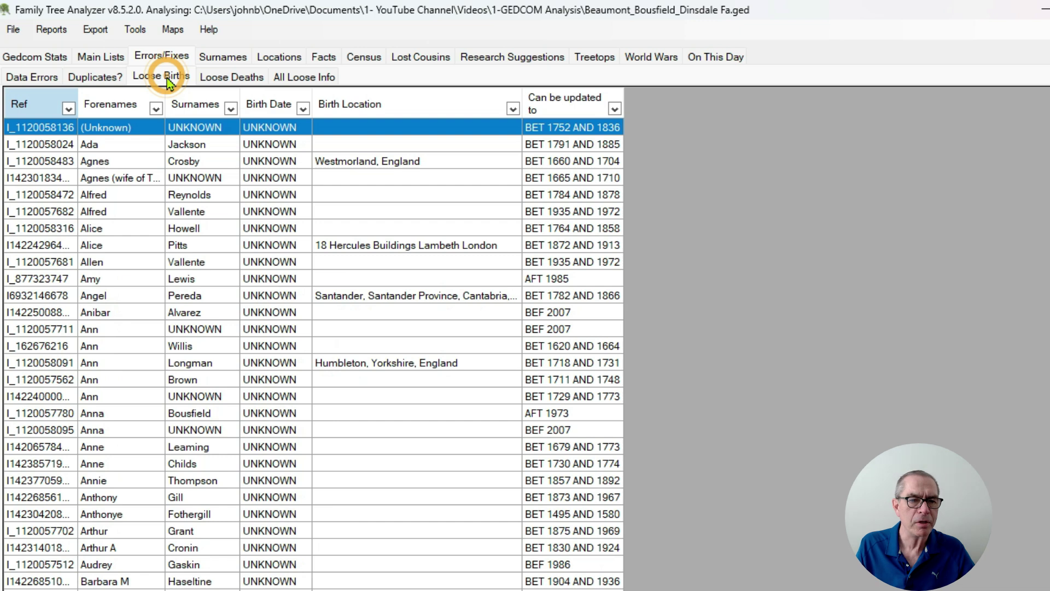
{"action": "left_click", "coordinate": [235, 77]}
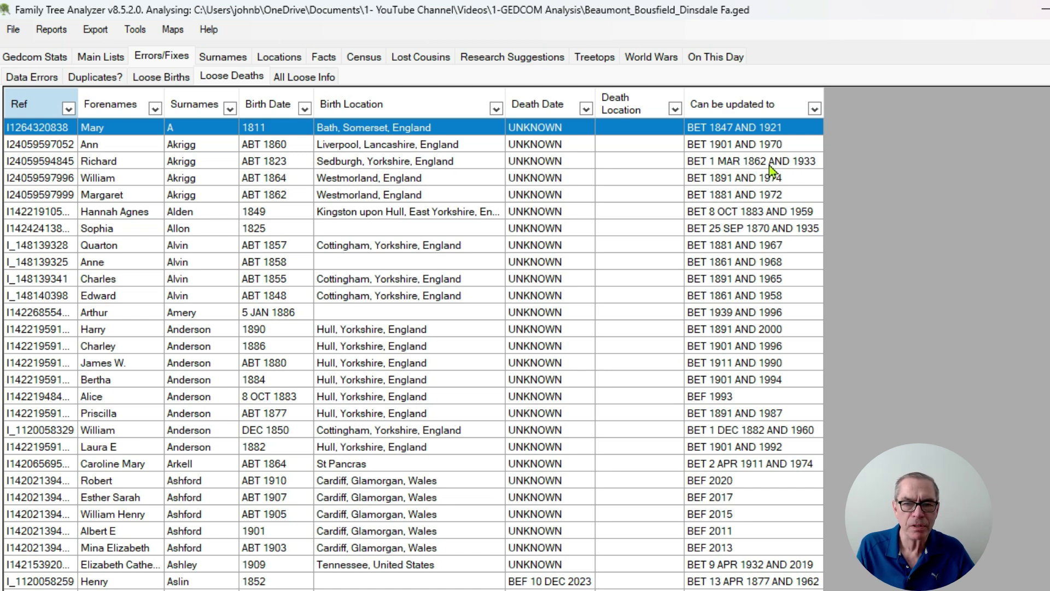
{"action": "left_click", "coordinate": [246, 162]}
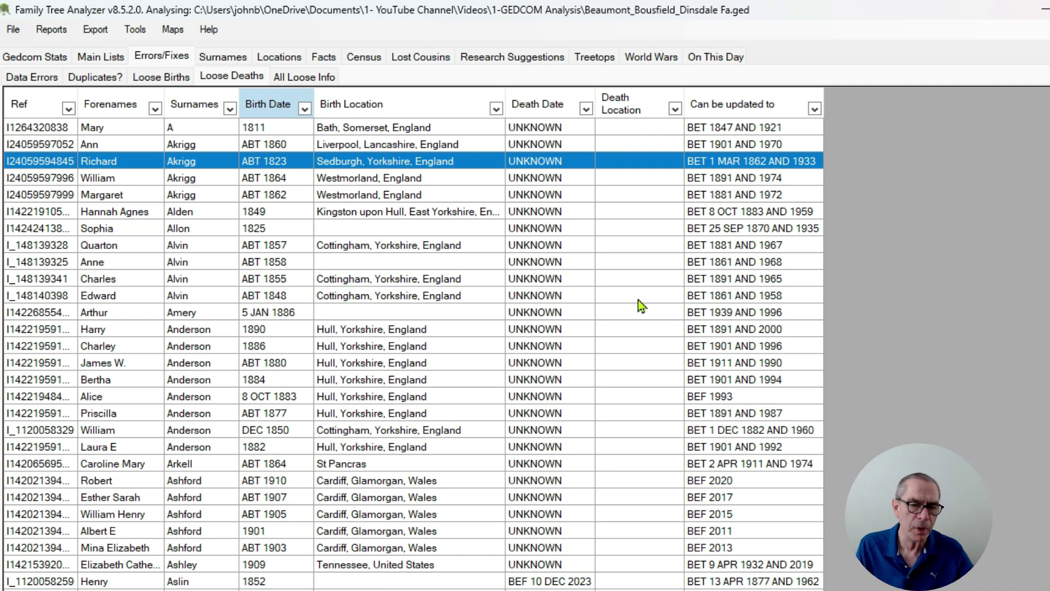
{"action": "scroll", "coordinate": [629, 300], "scroll_direction": "down", "scroll_amount": 5}
{"action": "scroll", "coordinate": [629, 300], "scroll_direction": "up", "scroll_amount": 4}
{"action": "scroll", "coordinate": [627, 301], "scroll_direction": "up", "scroll_amount": 2}
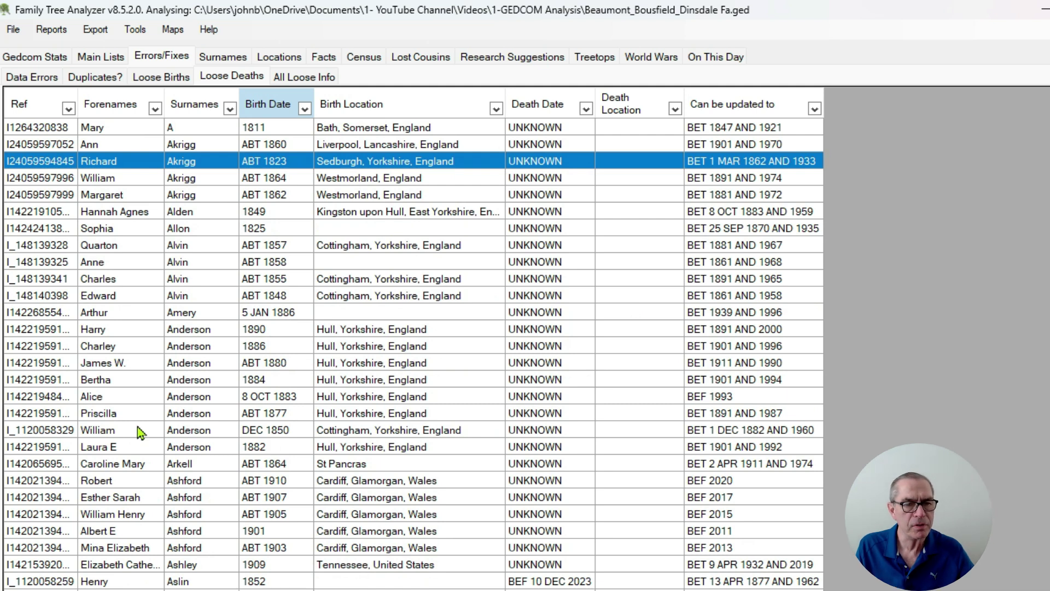
Generate the list of surnames with their counts
{"action": "left_click", "coordinate": [221, 59]}
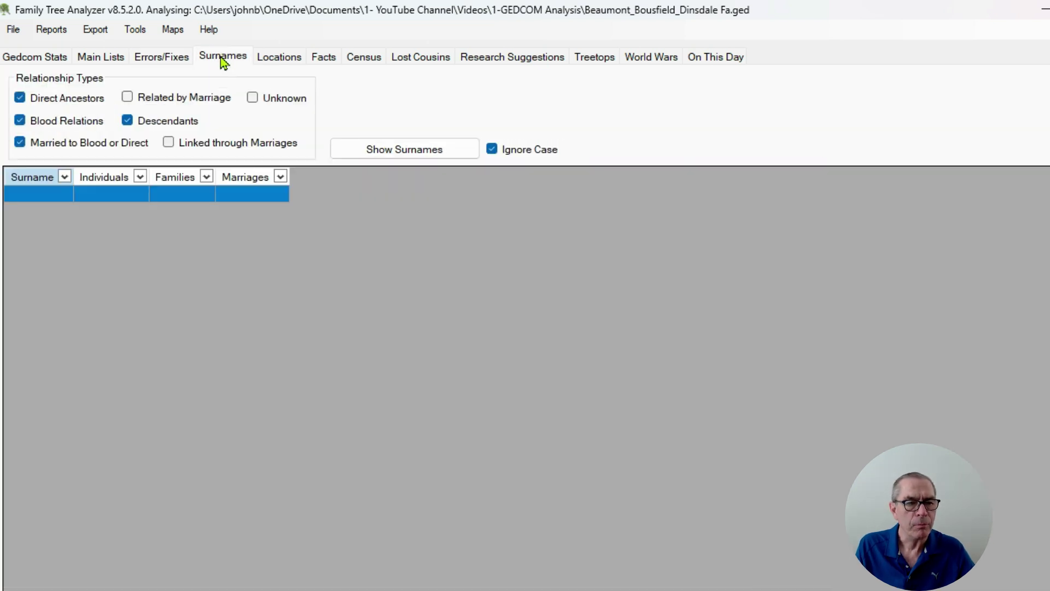
{"action": "left_click", "coordinate": [400, 148]}
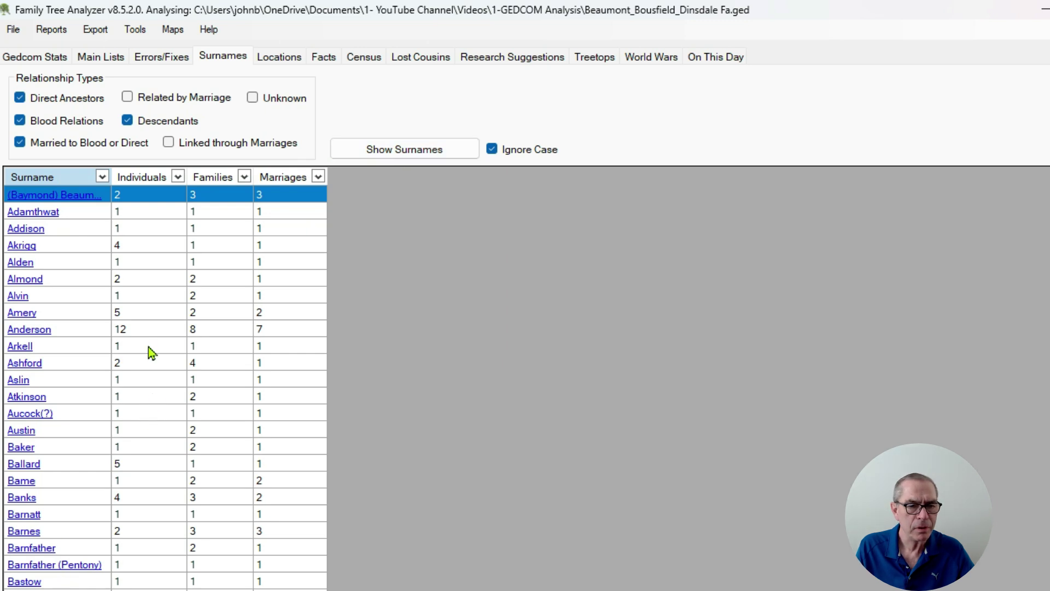
{"action": "scroll", "coordinate": [192, 460], "scroll_direction": "down", "scroll_amount": 5}
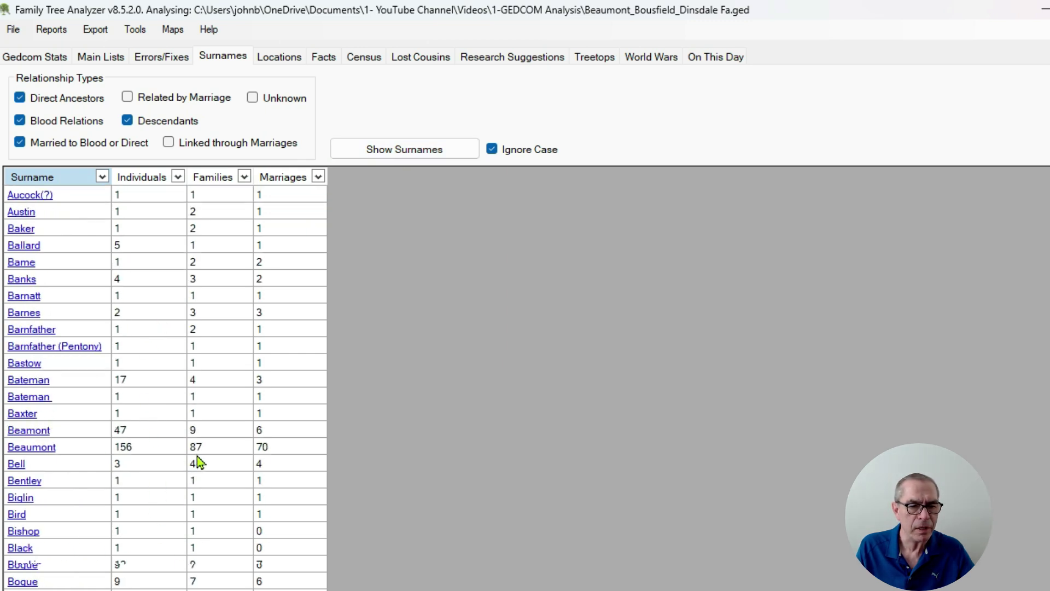
Check one surname's 47 individuals and 9 families, then open the Locations view
{"action": "left_click", "coordinate": [169, 398]}
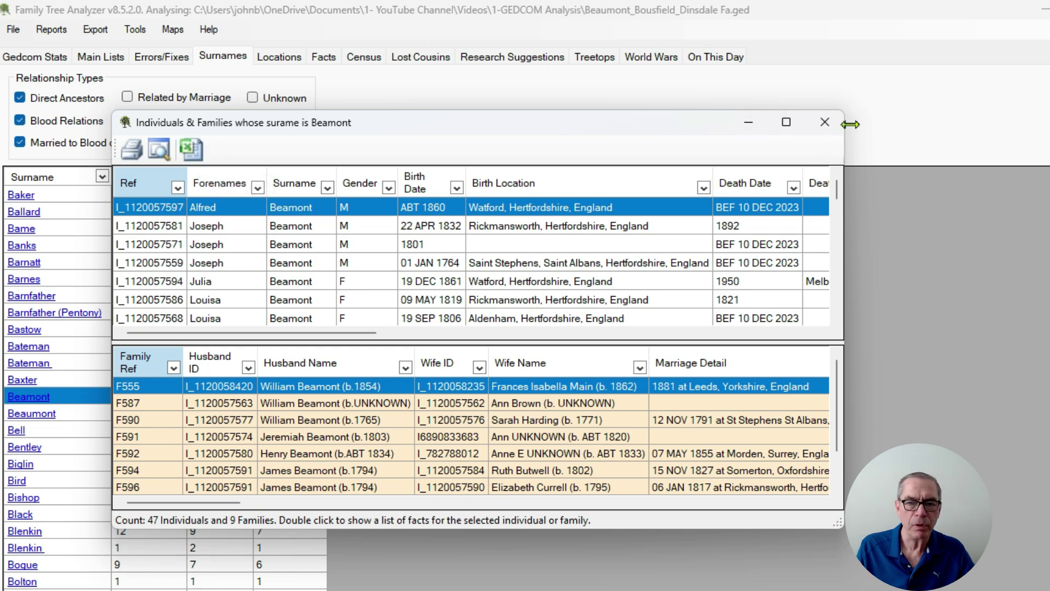
{"action": "left_click", "coordinate": [825, 122]}
{"action": "left_click", "coordinate": [291, 61]}
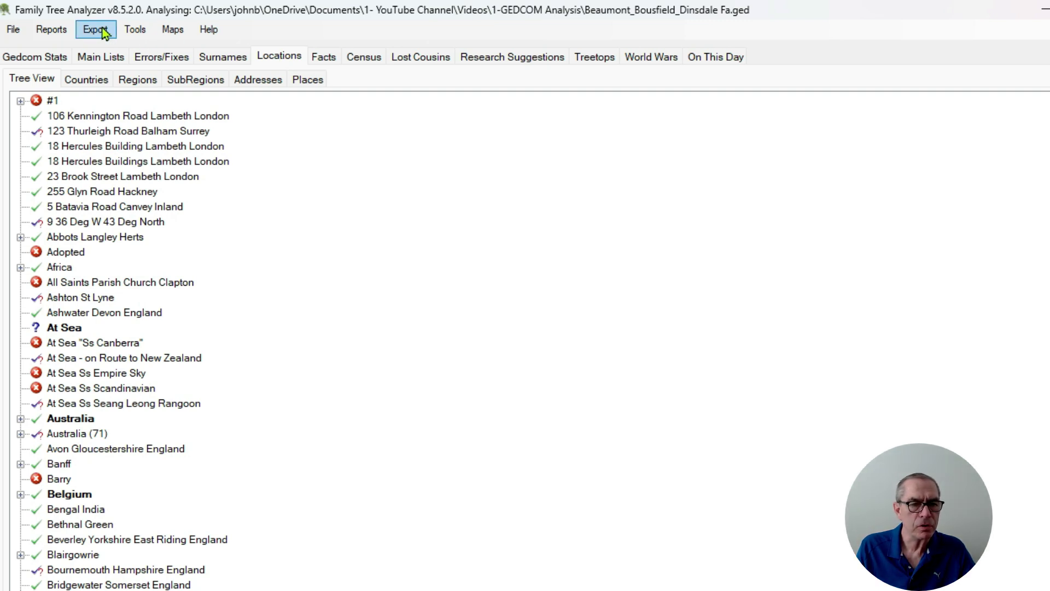
{"action": "left_click", "coordinate": [171, 31]}
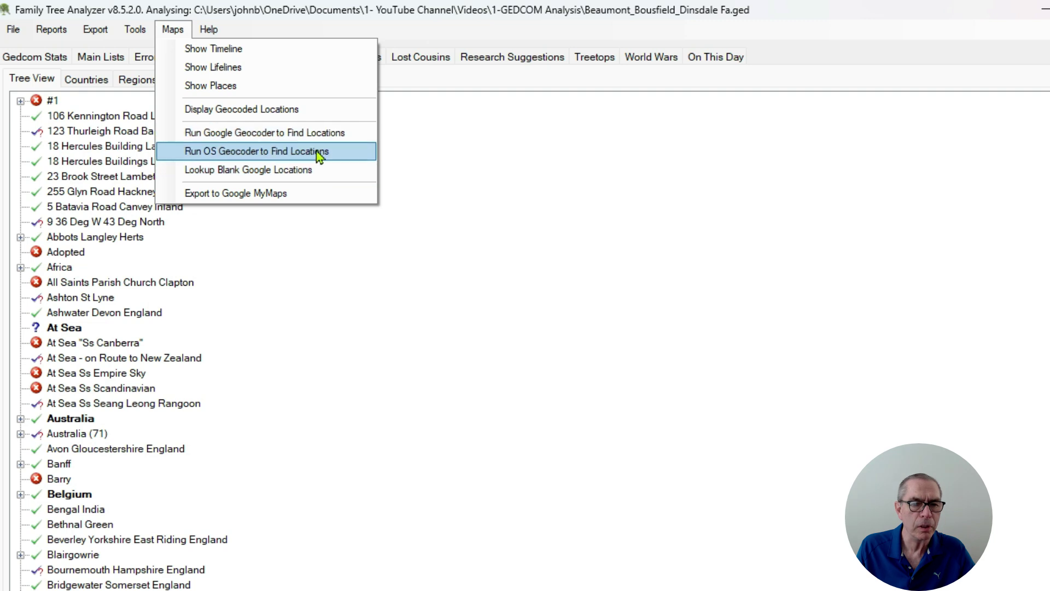
{"action": "left_click", "coordinate": [294, 311]}
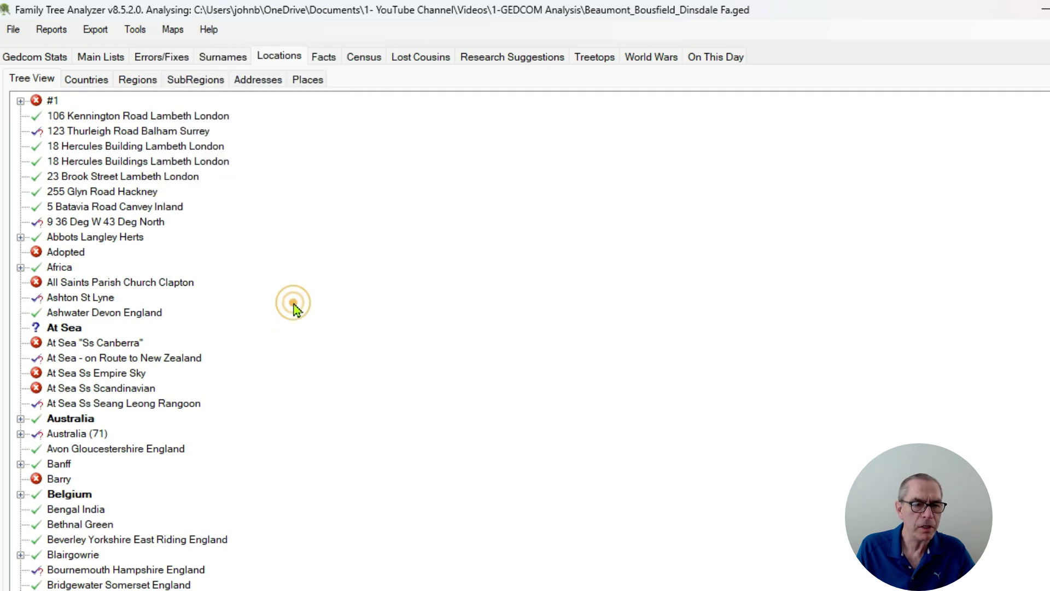
{"action": "scroll", "coordinate": [266, 196], "scroll_direction": "down", "scroll_amount": 10}
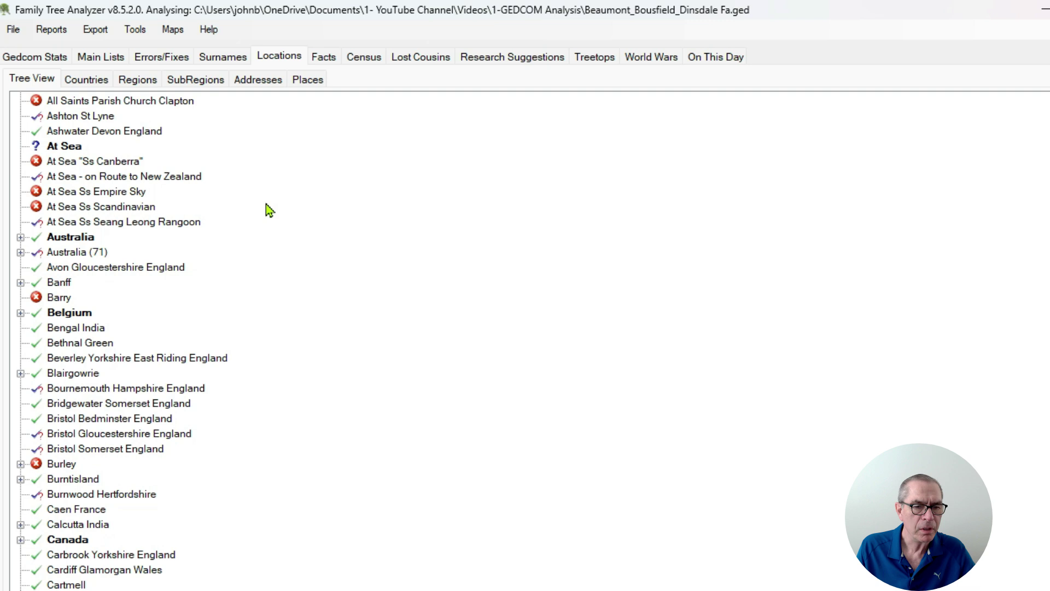
{"action": "scroll", "coordinate": [300, 270], "scroll_direction": "down", "scroll_amount": 1}
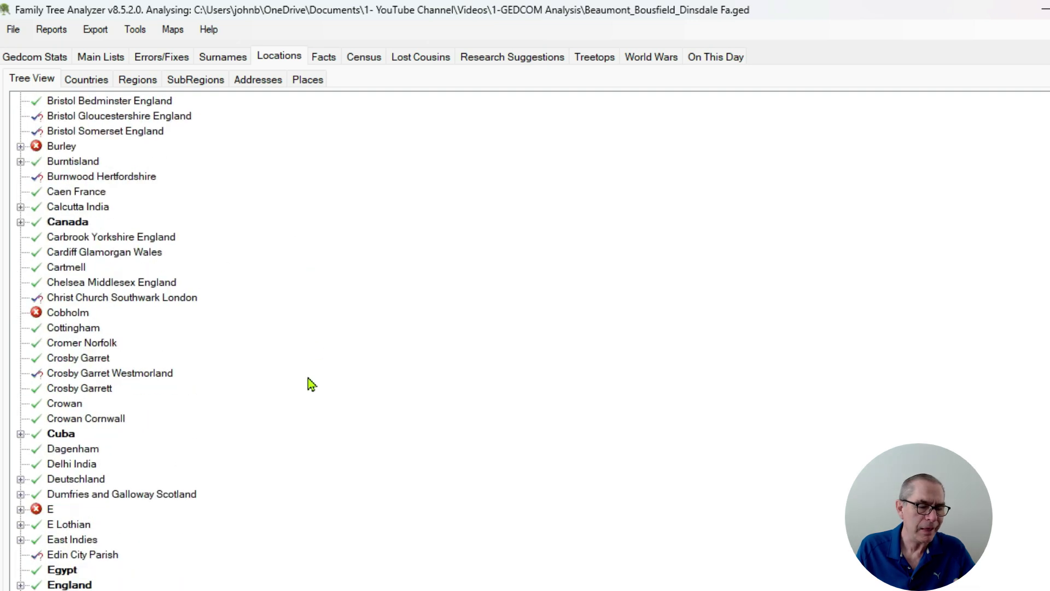
{"action": "scroll", "coordinate": [311, 383], "scroll_direction": "down", "scroll_amount": 10}
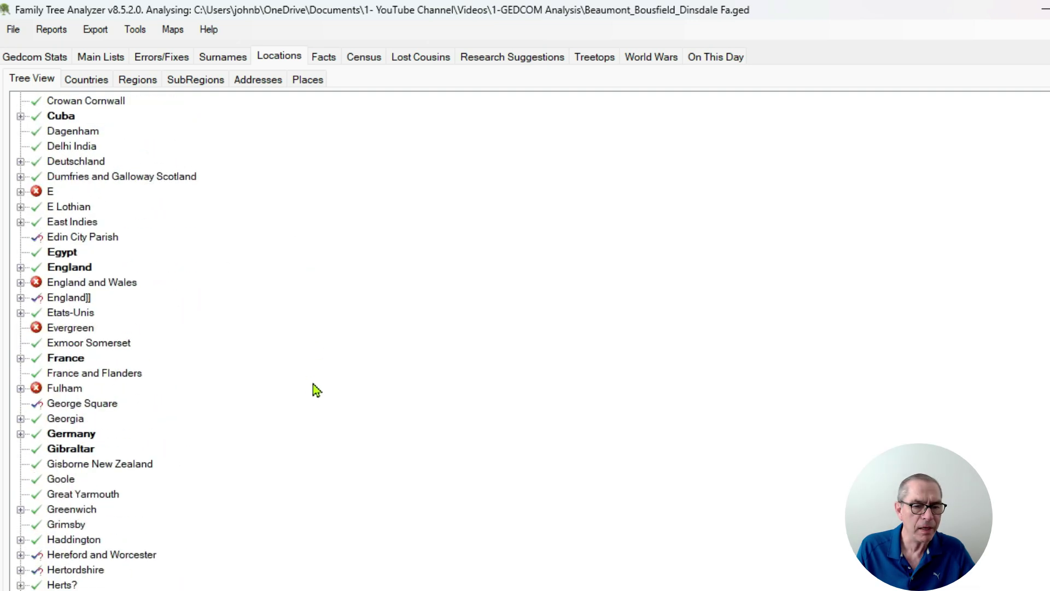
{"action": "scroll", "coordinate": [313, 382], "scroll_direction": "down", "scroll_amount": 2}
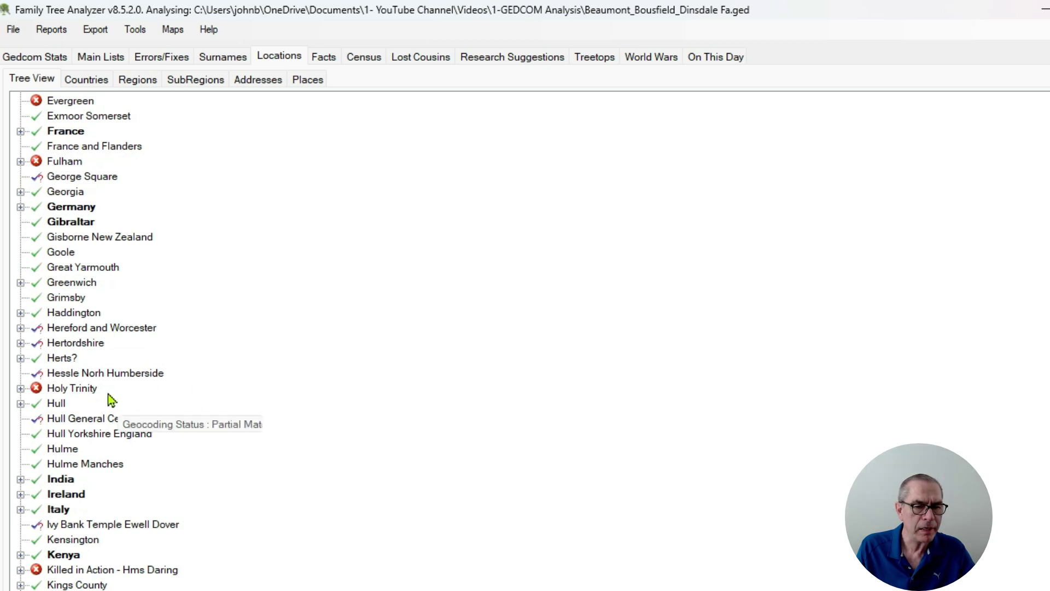
{"action": "scroll", "coordinate": [298, 429], "scroll_direction": "down", "scroll_amount": 2}
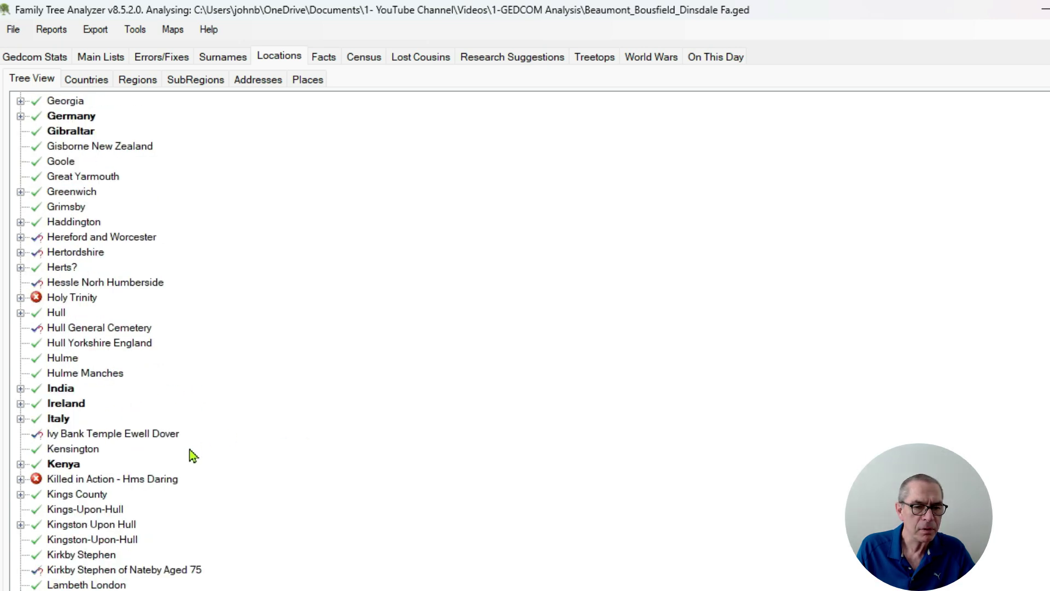
{"action": "scroll", "coordinate": [244, 436], "scroll_direction": "down", "scroll_amount": 2}
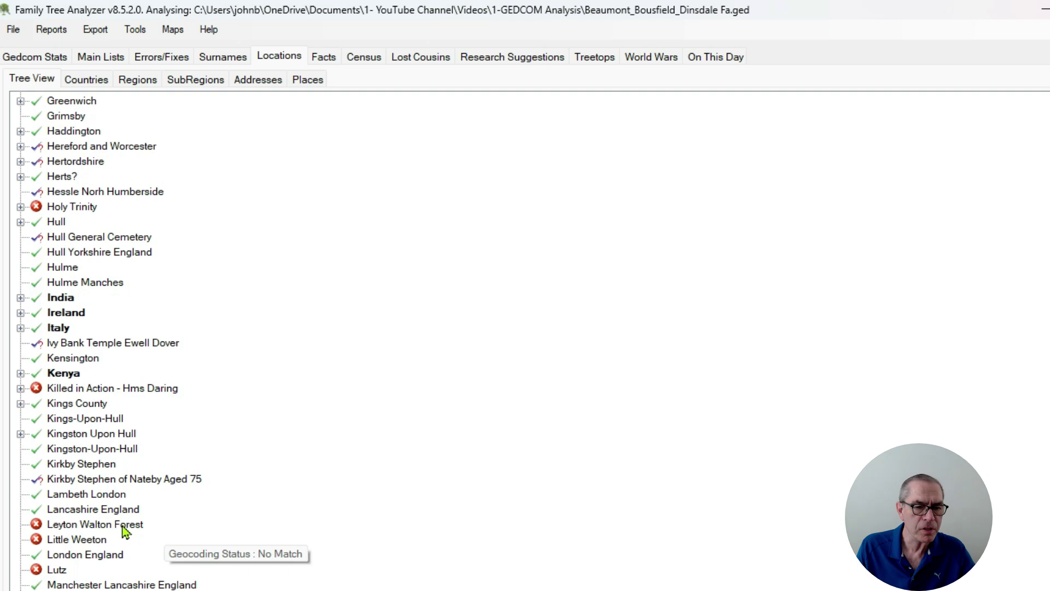
{"action": "scroll", "coordinate": [142, 503], "scroll_direction": "down", "scroll_amount": 2}
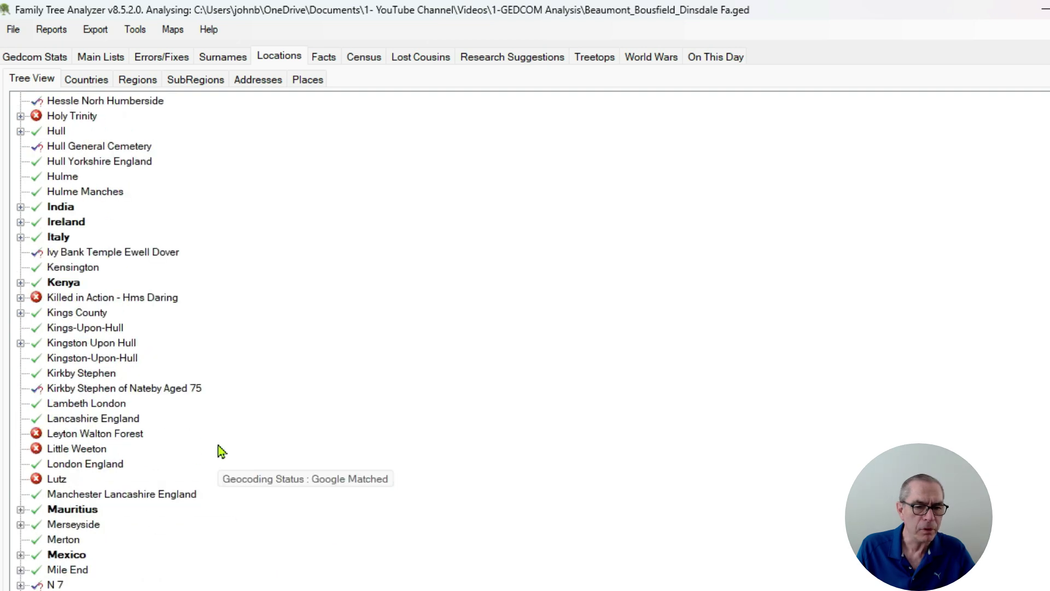
{"action": "scroll", "coordinate": [219, 446], "scroll_direction": "down", "scroll_amount": 4}
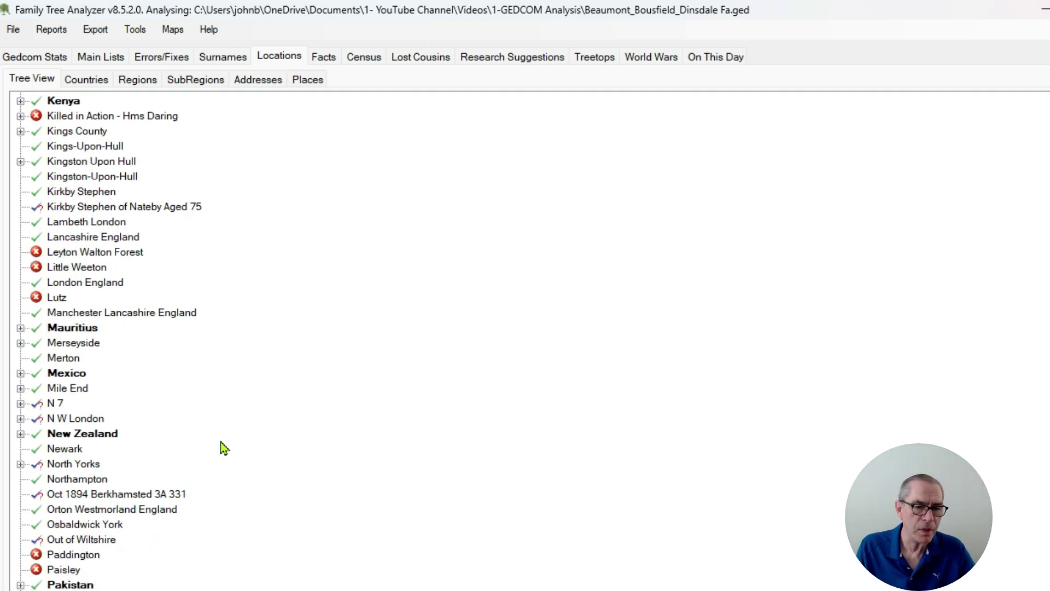
{"action": "scroll", "coordinate": [221, 441], "scroll_direction": "up", "scroll_amount": 20}
{"action": "scroll", "coordinate": [222, 446], "scroll_direction": "up", "scroll_amount": 5}
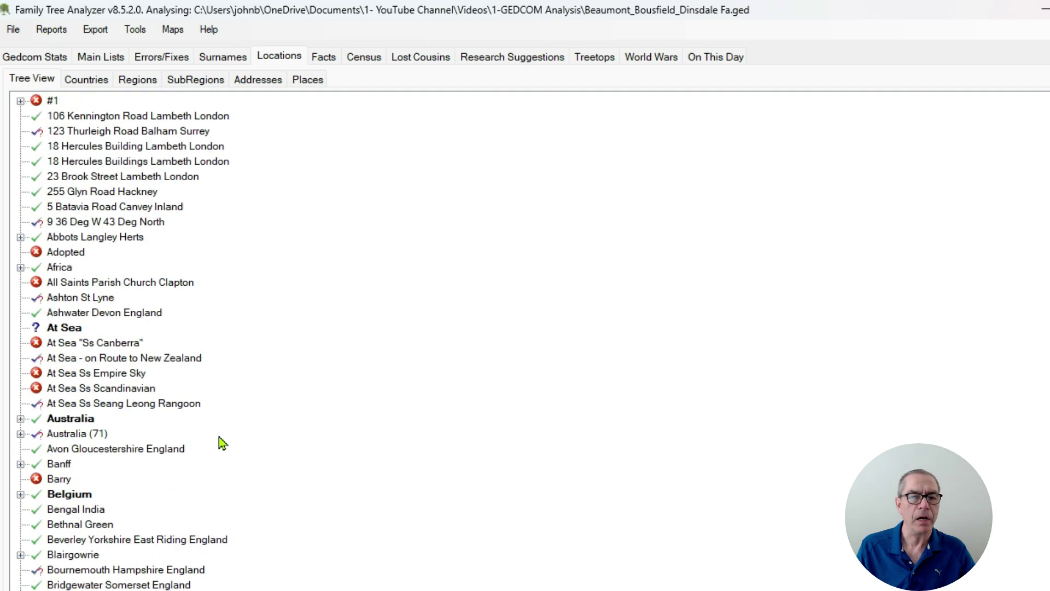
List individuals with a CERTIFICATE ON HAND fact, then bring up the Census reports page
{"action": "left_click", "coordinate": [324, 65]}
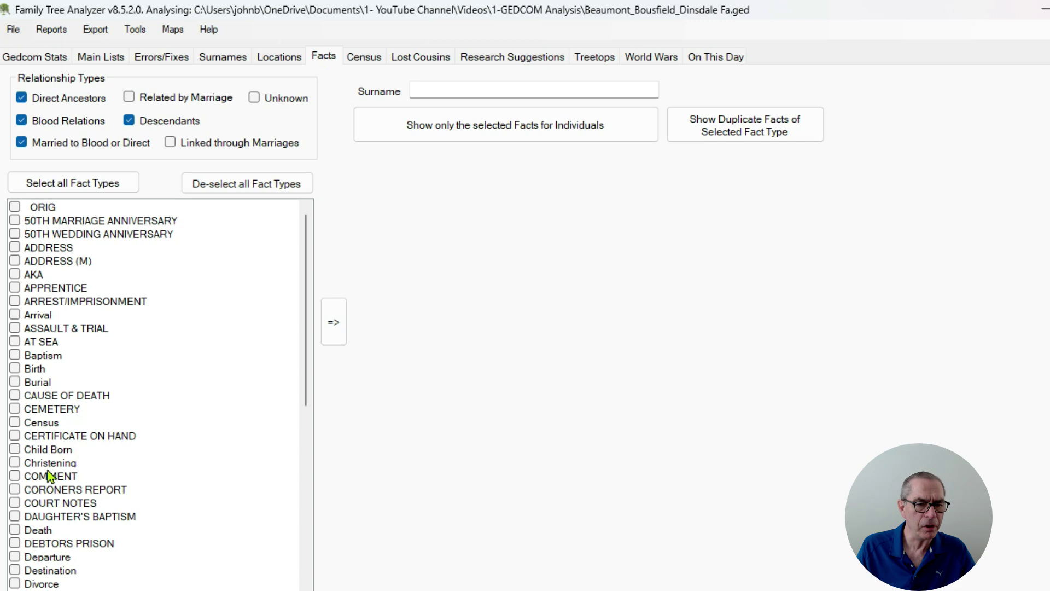
{"action": "left_click", "coordinate": [65, 436]}
{"action": "left_click", "coordinate": [443, 123]}
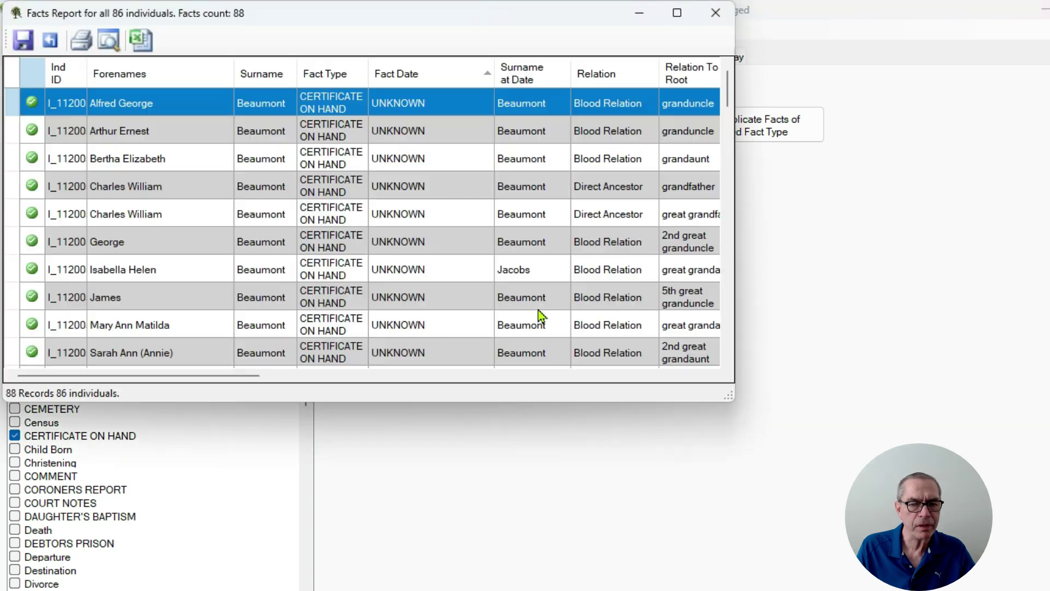
{"action": "scroll", "coordinate": [531, 179], "scroll_direction": "down", "scroll_amount": 2}
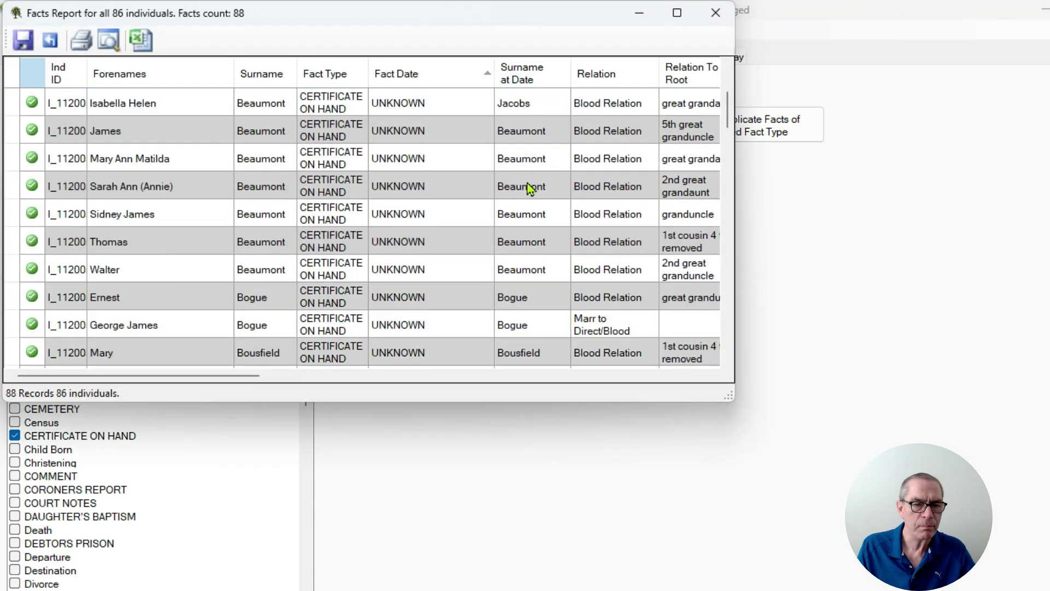
{"action": "scroll", "coordinate": [517, 195], "scroll_direction": "down", "scroll_amount": 2}
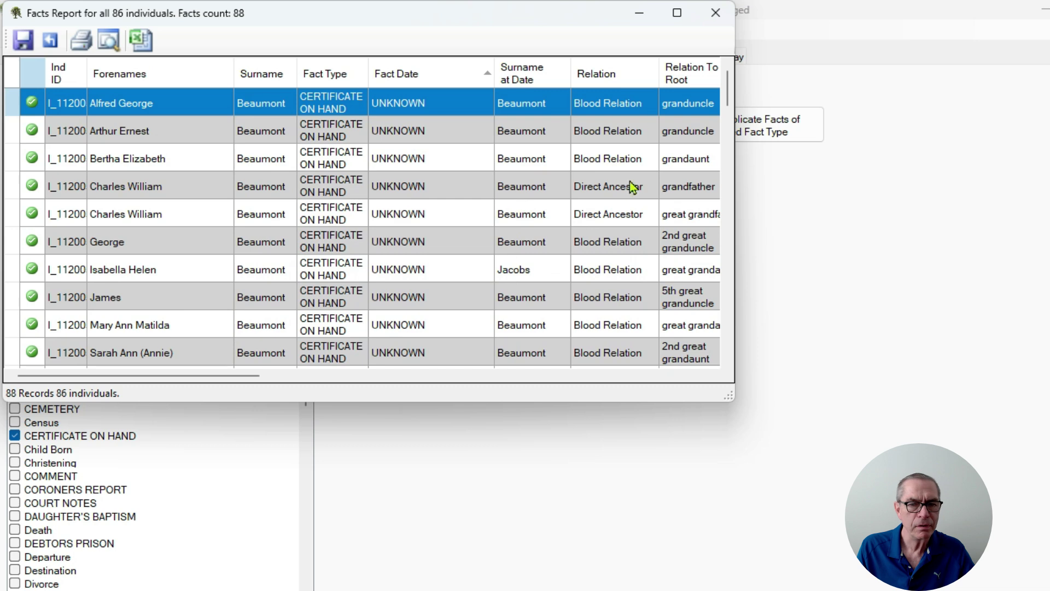
{"action": "left_click", "coordinate": [725, 10]}
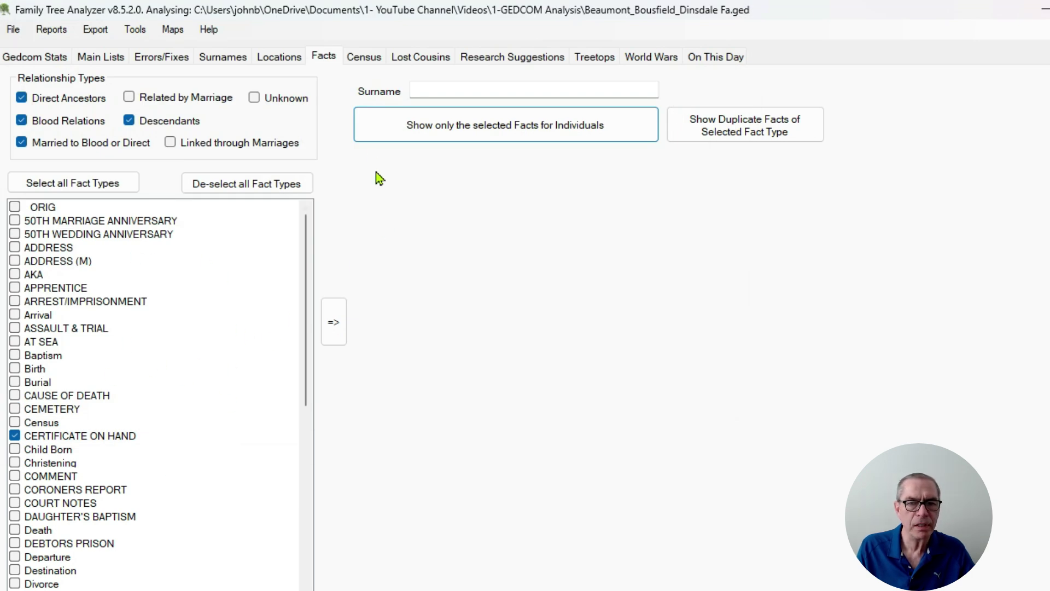
{"action": "left_click", "coordinate": [364, 57]}
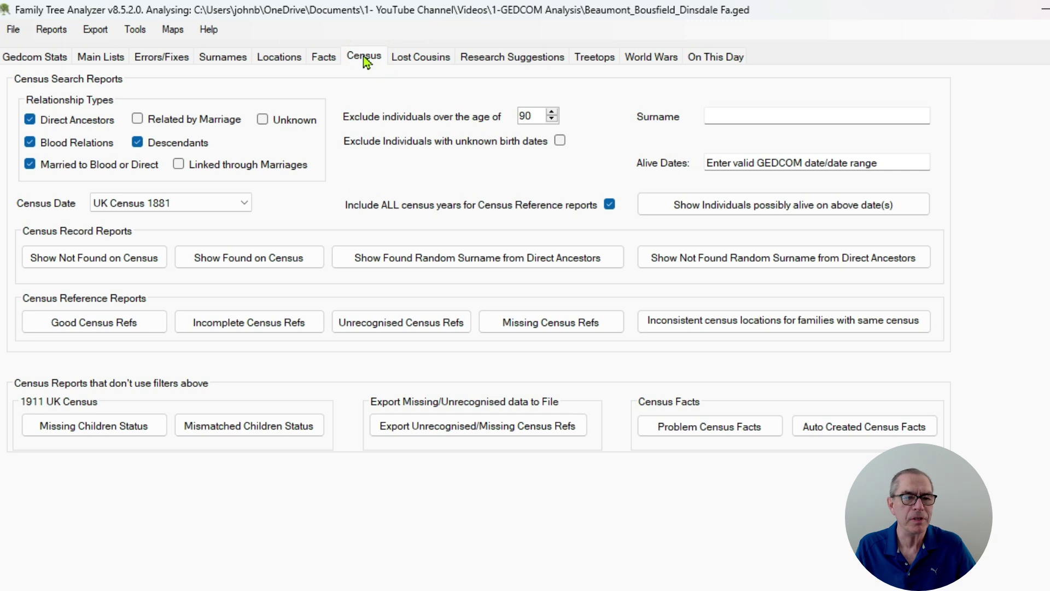
Set the census date to UK Census 1851 and review who is not found on it
{"action": "left_click", "coordinate": [247, 203]}
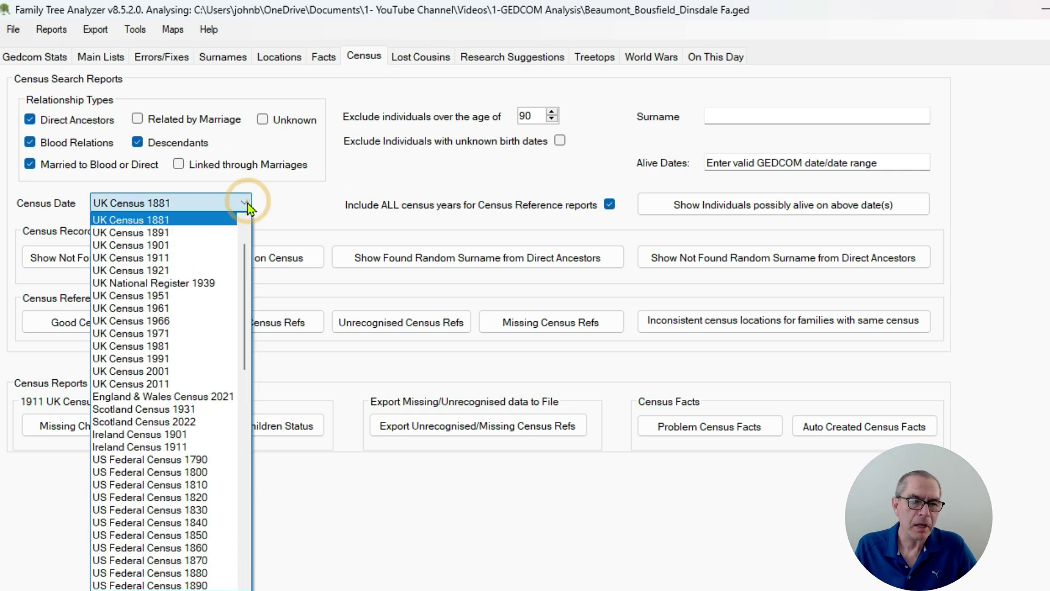
{"action": "scroll", "coordinate": [222, 238], "scroll_direction": "up", "scroll_amount": 2}
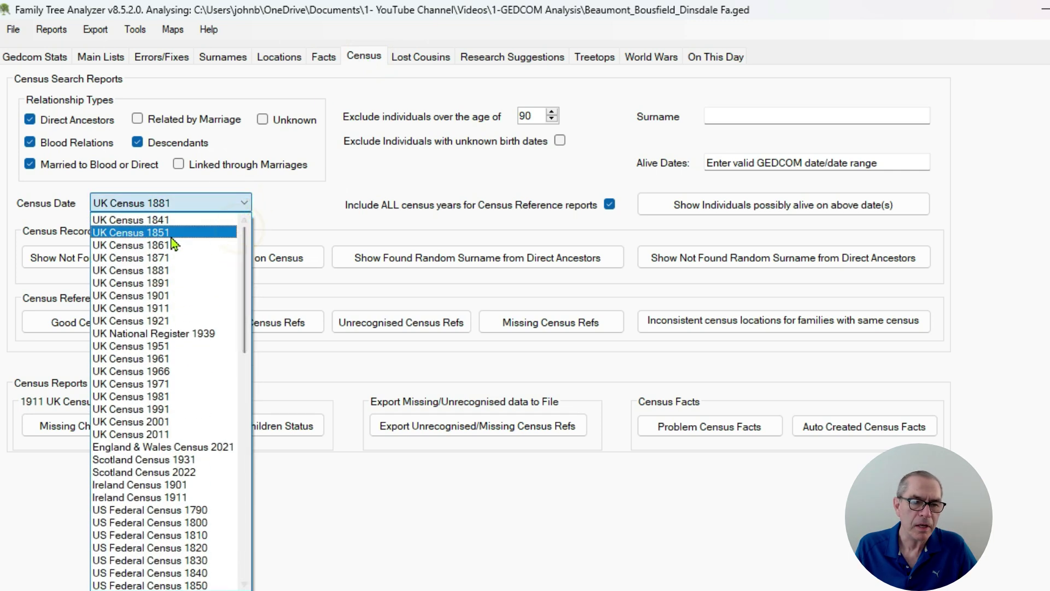
{"action": "left_click", "coordinate": [171, 235]}
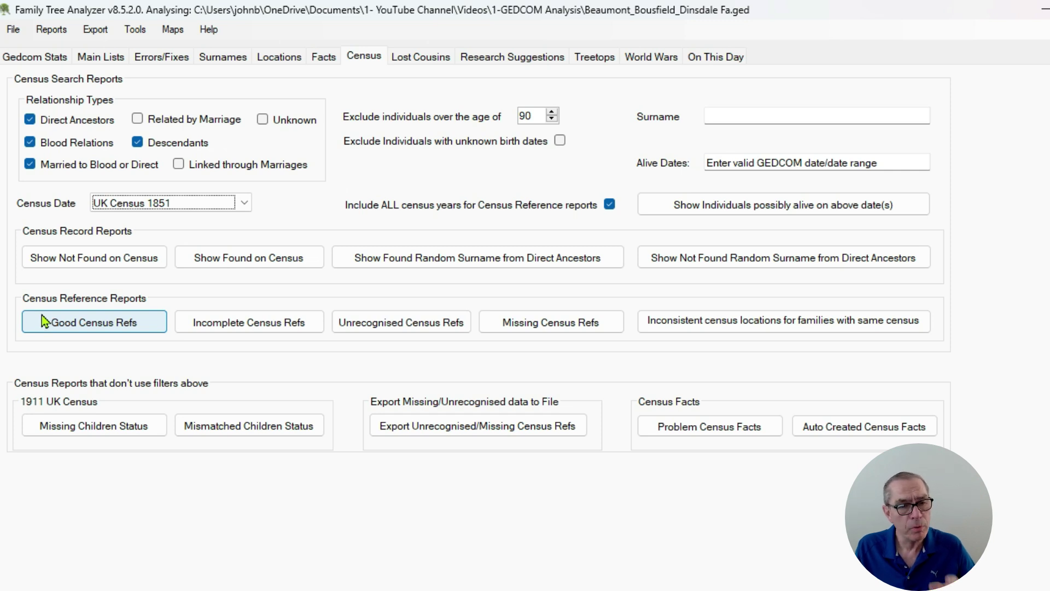
{"action": "left_click", "coordinate": [90, 258]}
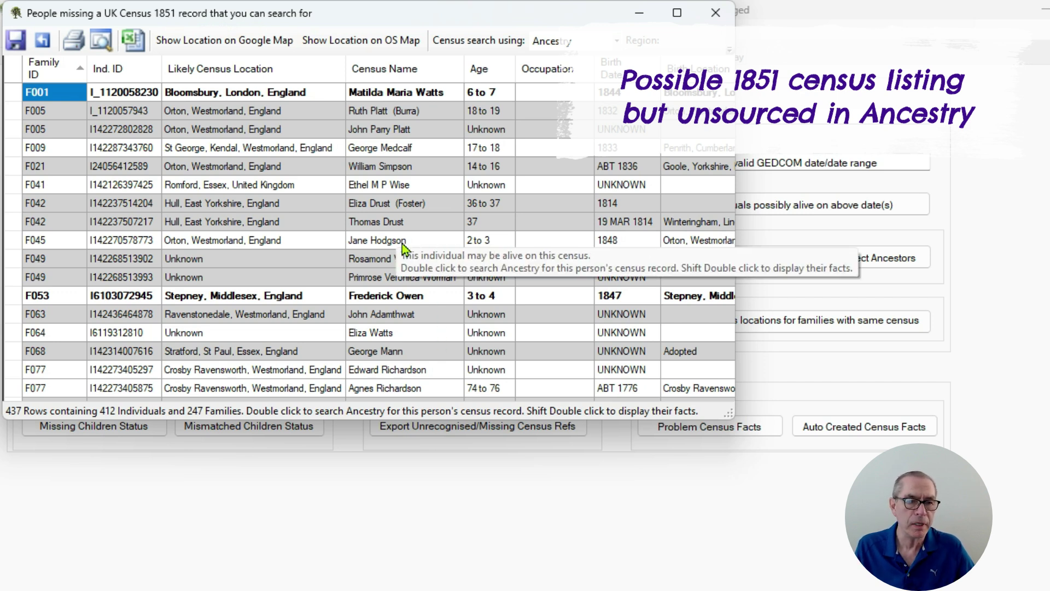
{"action": "left_click", "coordinate": [716, 13]}
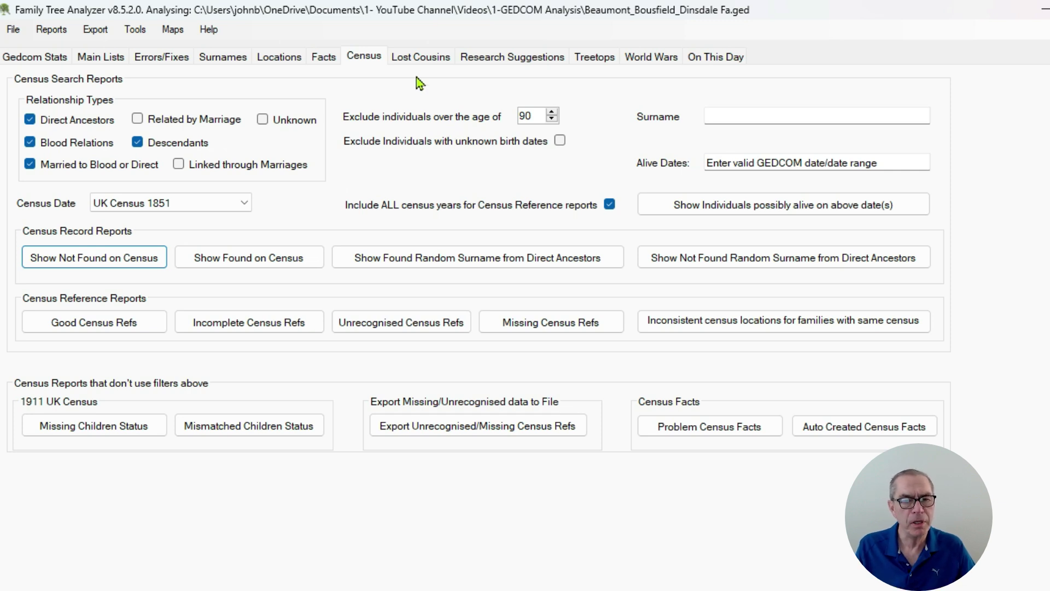
View the Lost Cousins summary of 455 missing records, then open Research Suggestions
{"action": "left_click", "coordinate": [422, 57]}
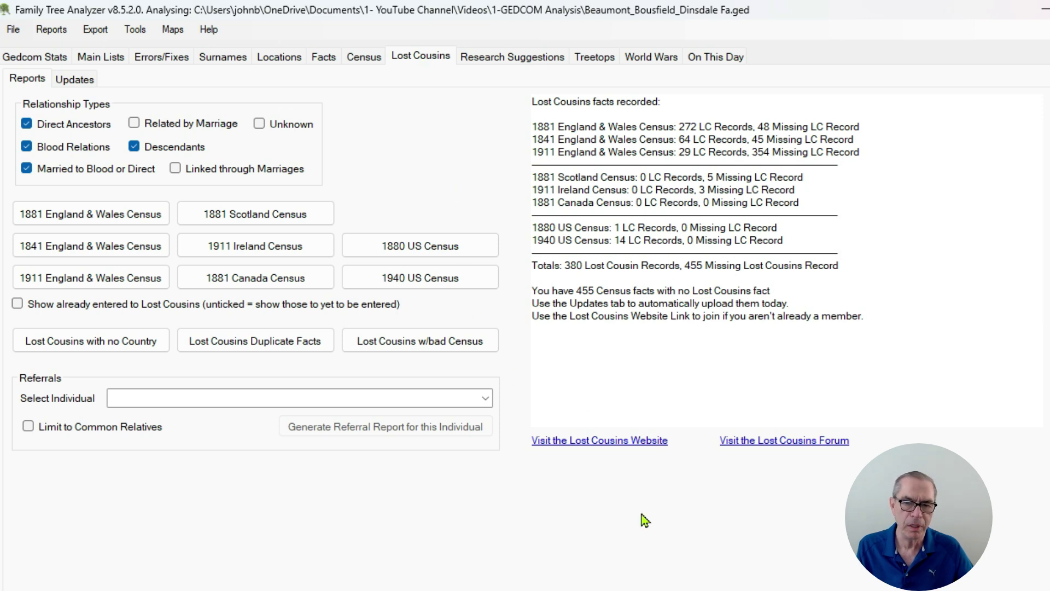
{"action": "left_click", "coordinate": [503, 58]}
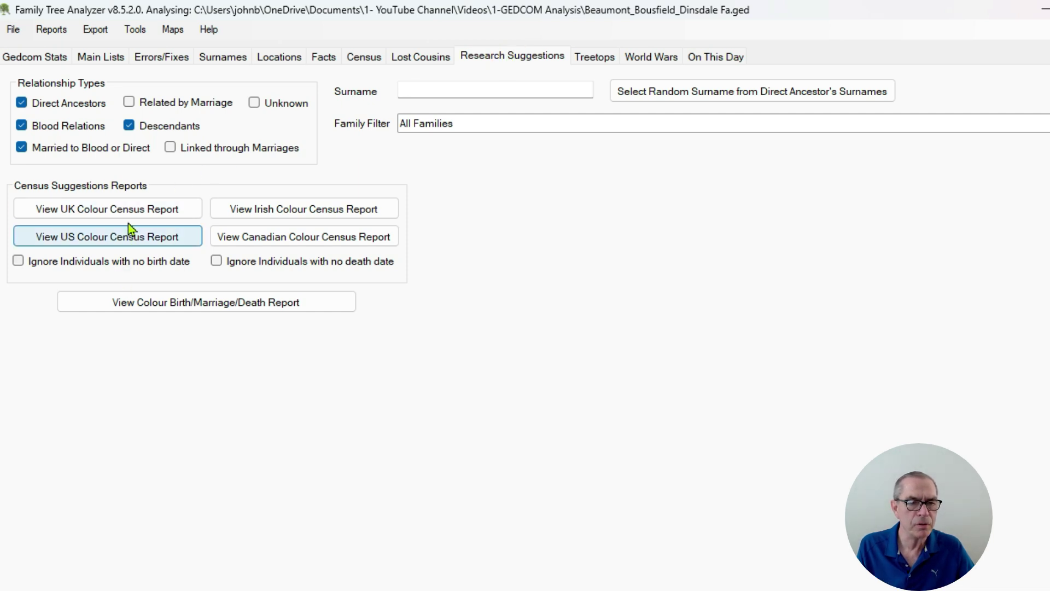
View the enlarged UK colour census report for a family surname, then open Treetops
{"action": "left_click", "coordinate": [471, 91]}
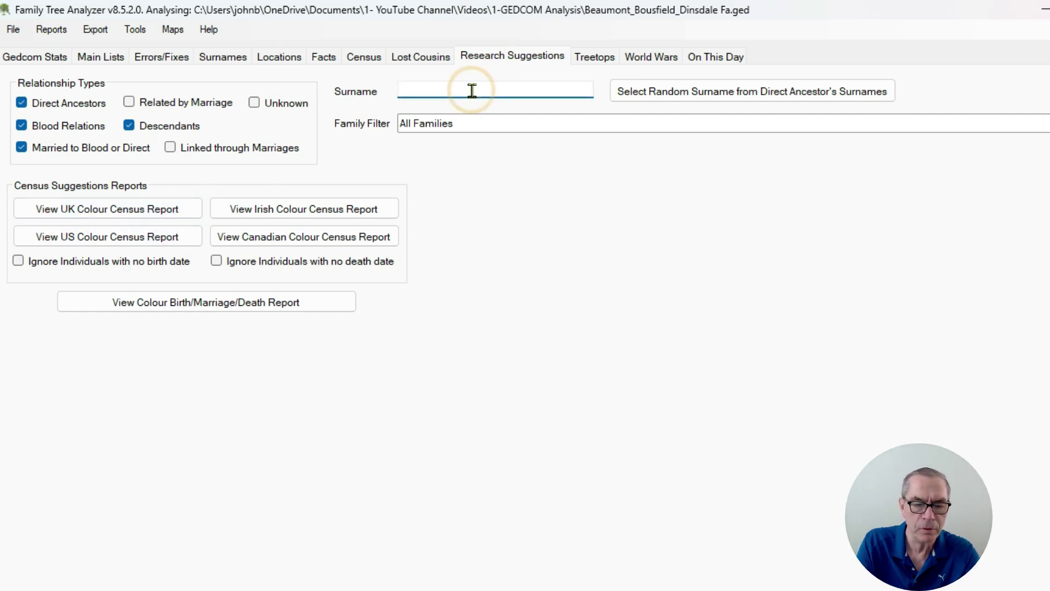
{"action": "type", "text": "bousfi"}
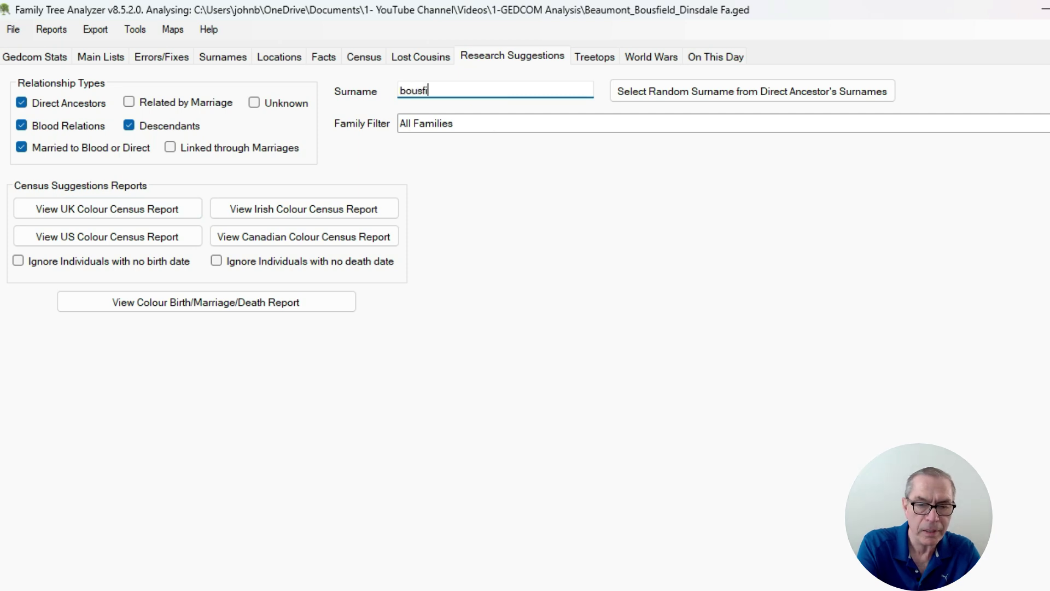
{"action": "type", "text": "eld"}
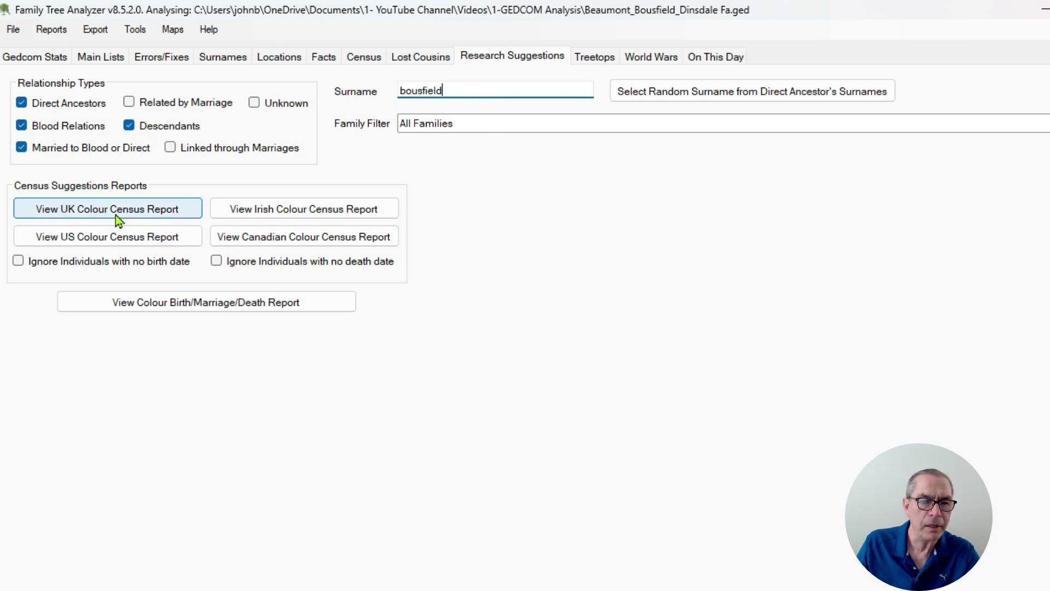
{"action": "left_click", "coordinate": [117, 212]}
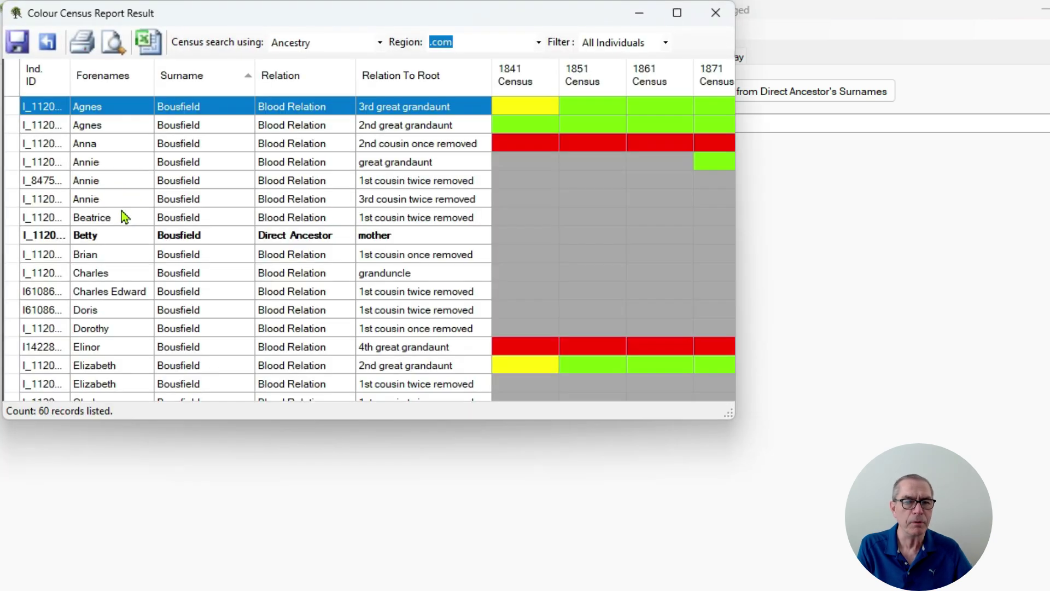
{"action": "left_click", "coordinate": [677, 12]}
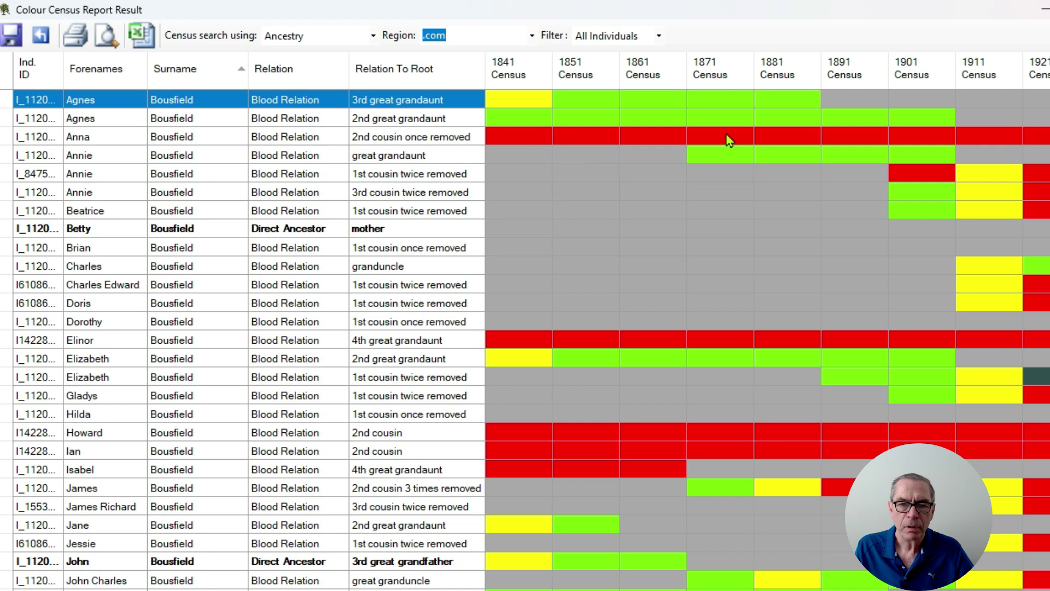
{"action": "mouse_move", "coordinate": [505, 194]}
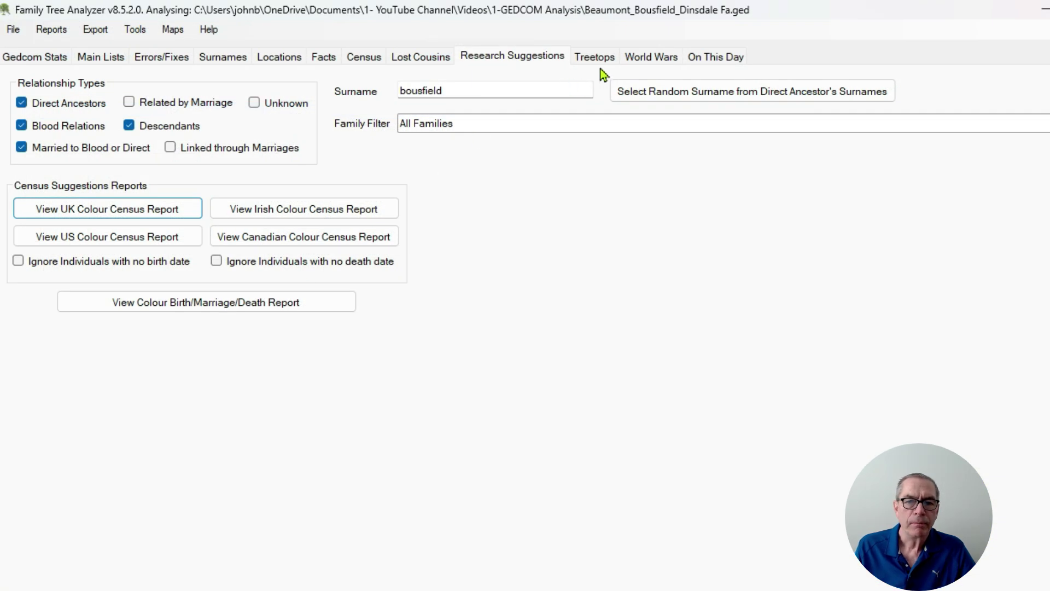
{"action": "left_click", "coordinate": [597, 57]}
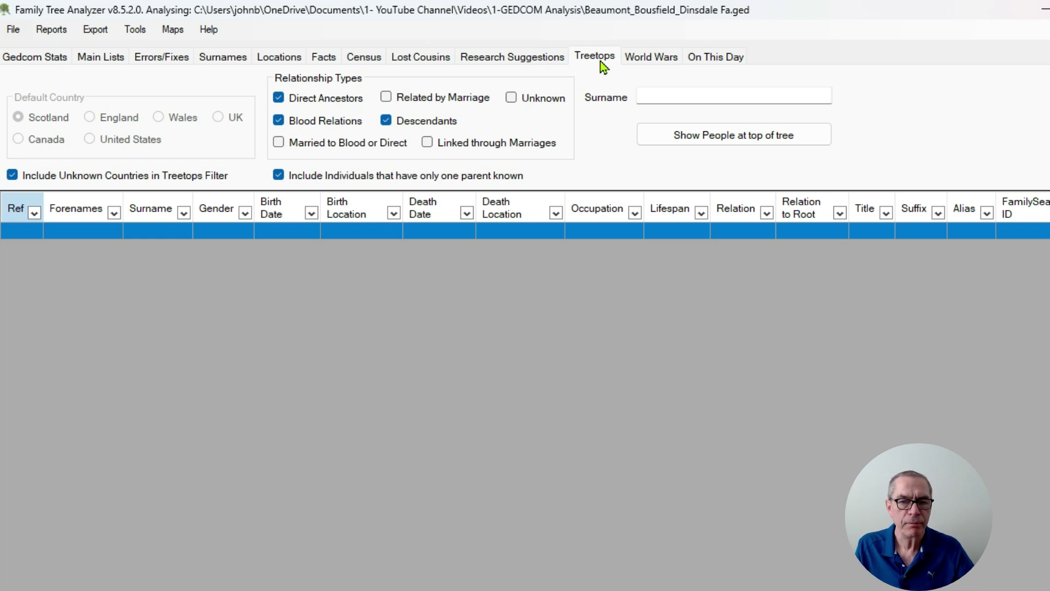
List the men of World War I age on the World Wars page
{"action": "left_click", "coordinate": [637, 55]}
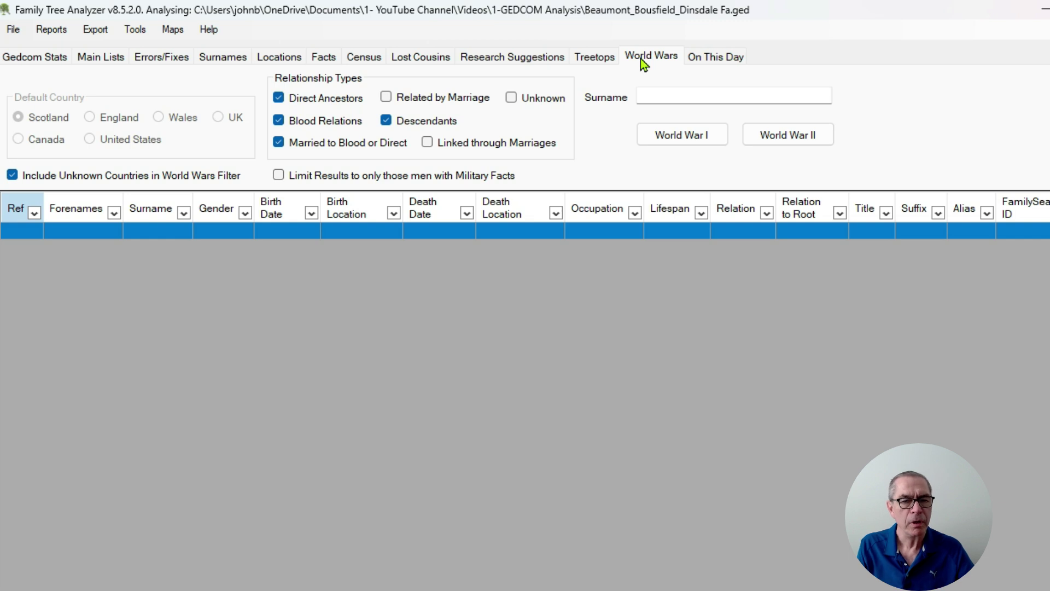
{"action": "left_click", "coordinate": [670, 137]}
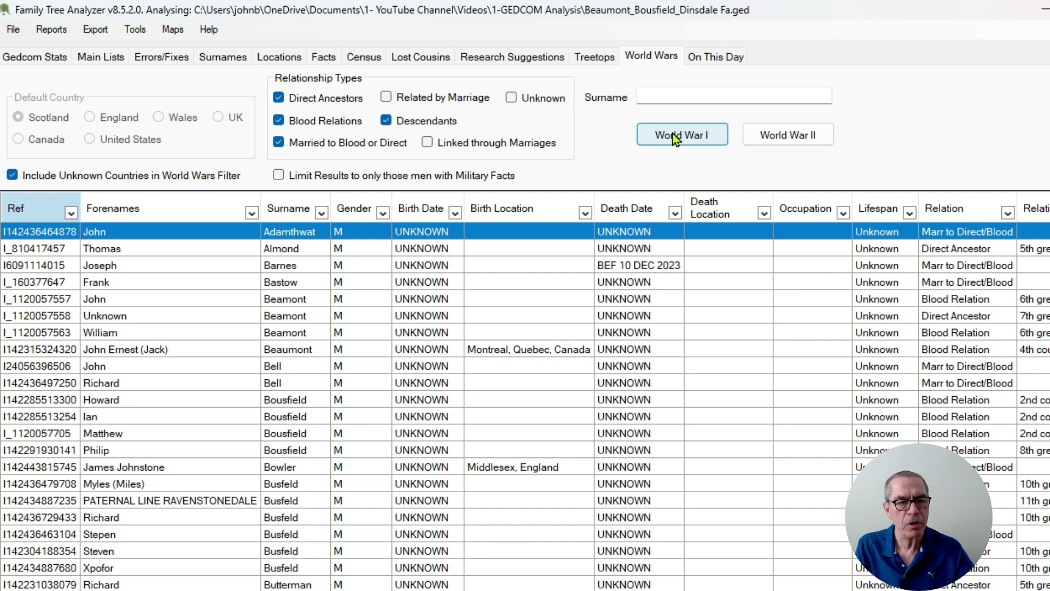
{"action": "left_click", "coordinate": [675, 139]}
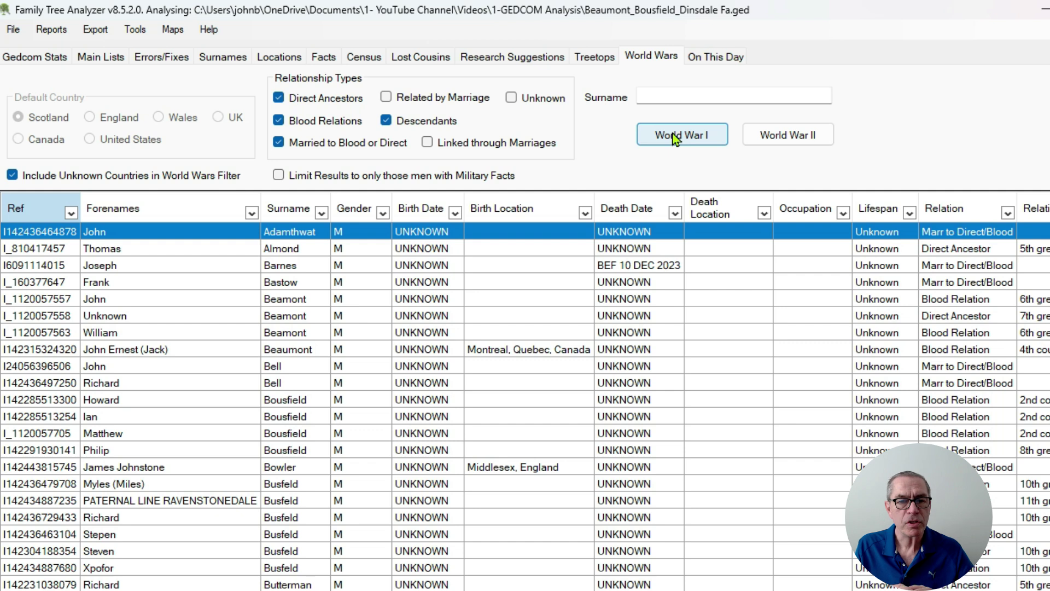